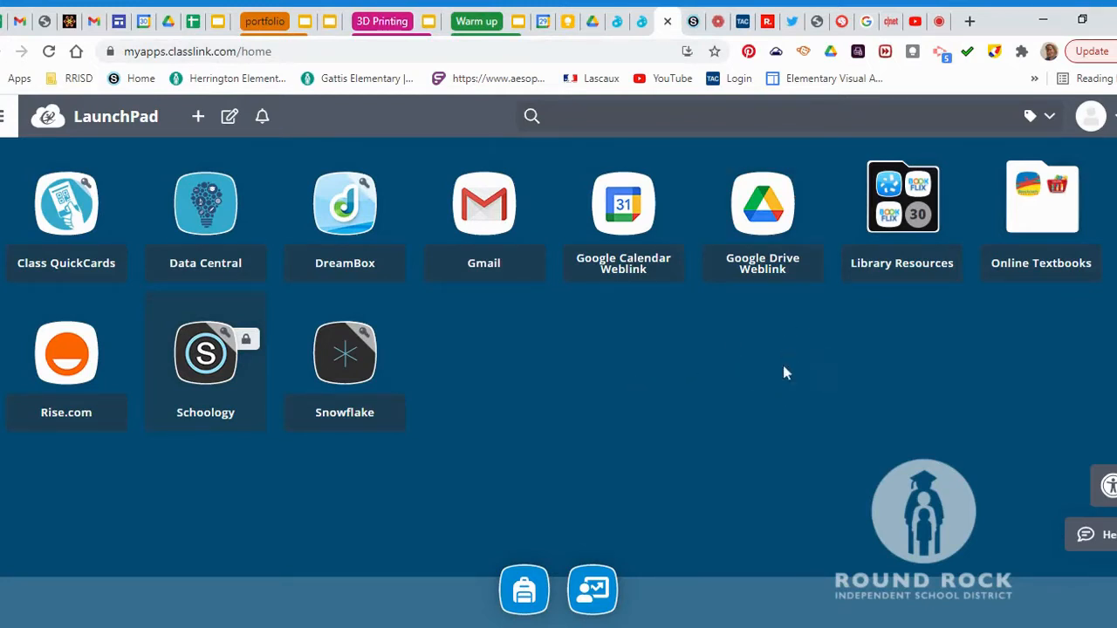
Launch the Google Drive Weblink tile from ClassLink LaunchPad
click(768, 242)
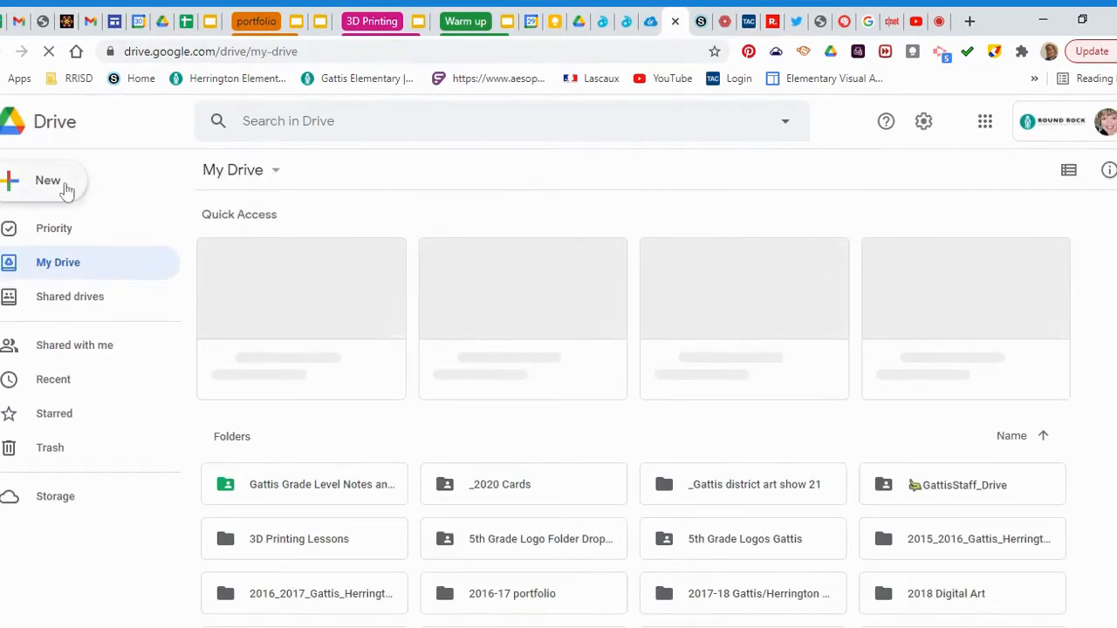
Create a new Google Drawings file via New > More > Google Drawings
click(55, 183)
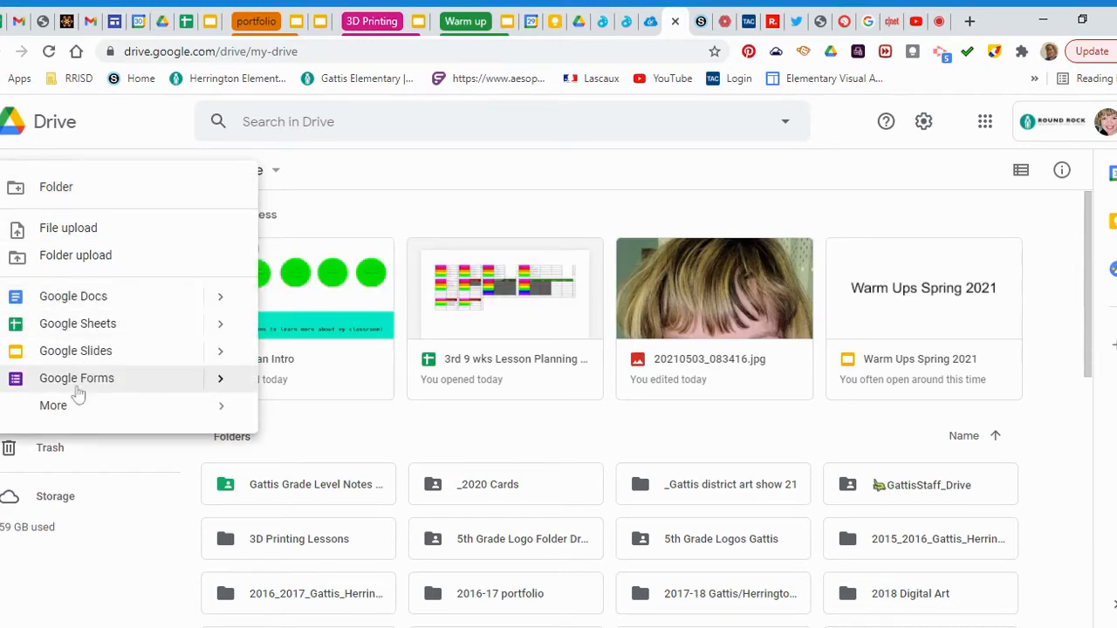
mouse_move(77, 412)
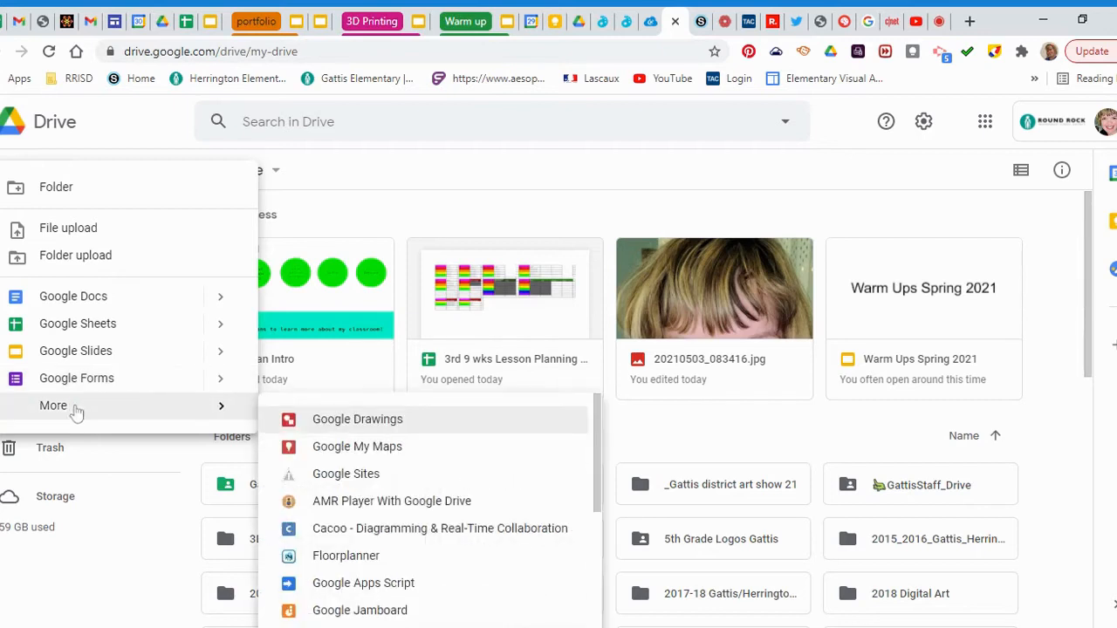
click(346, 422)
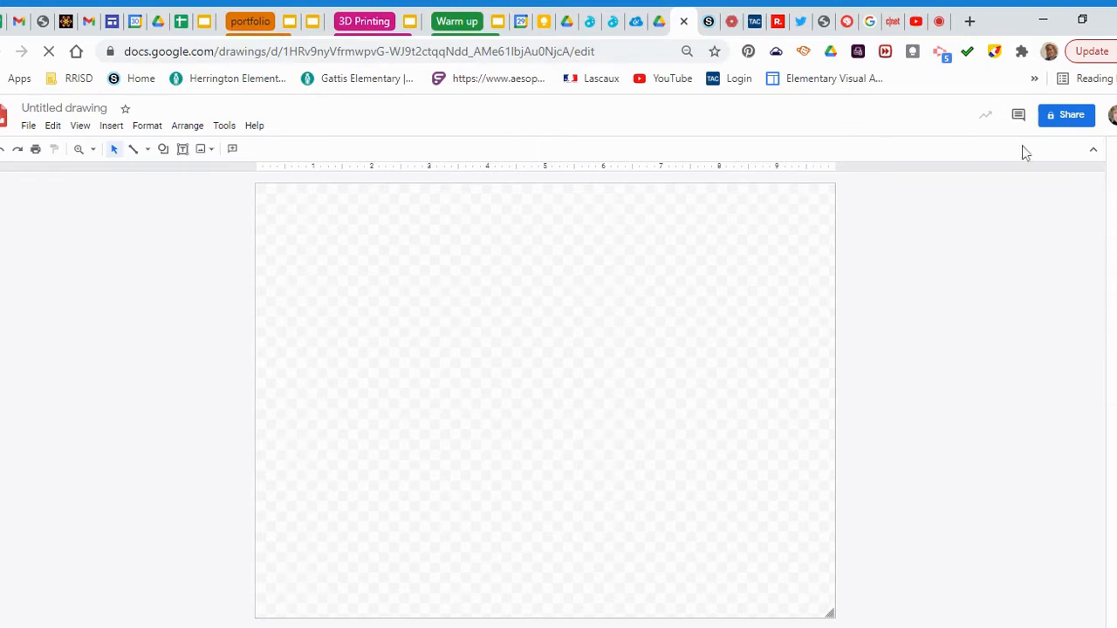
Collapse the top-right toolbar chevron on the new Untitled drawing
click(1096, 155)
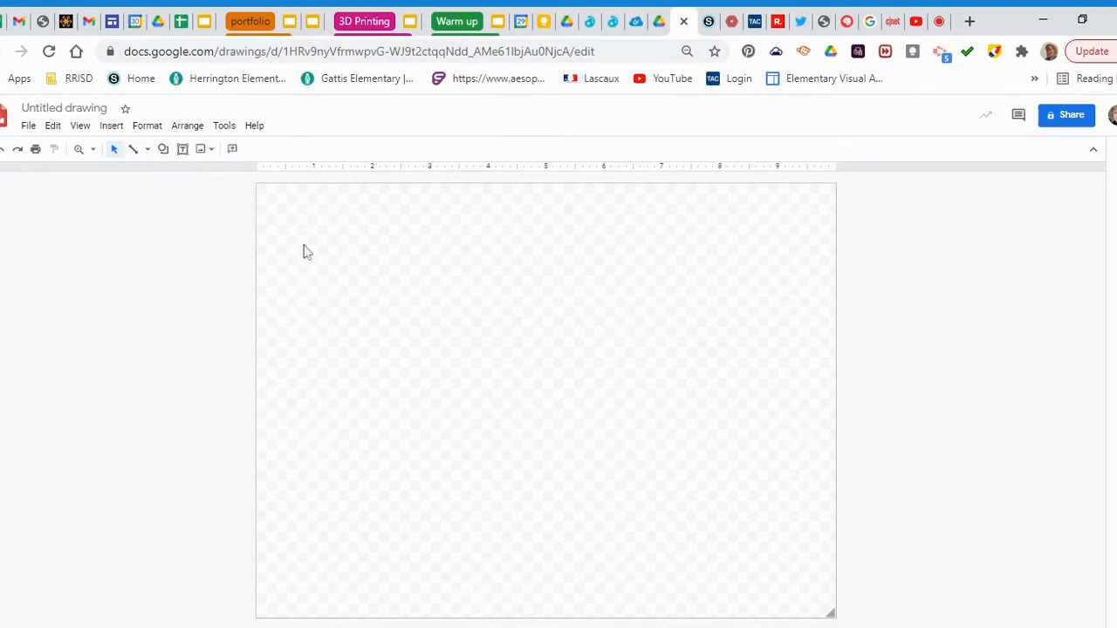
Set the drawing's background to the solid cyan swatch
right_click(488, 349)
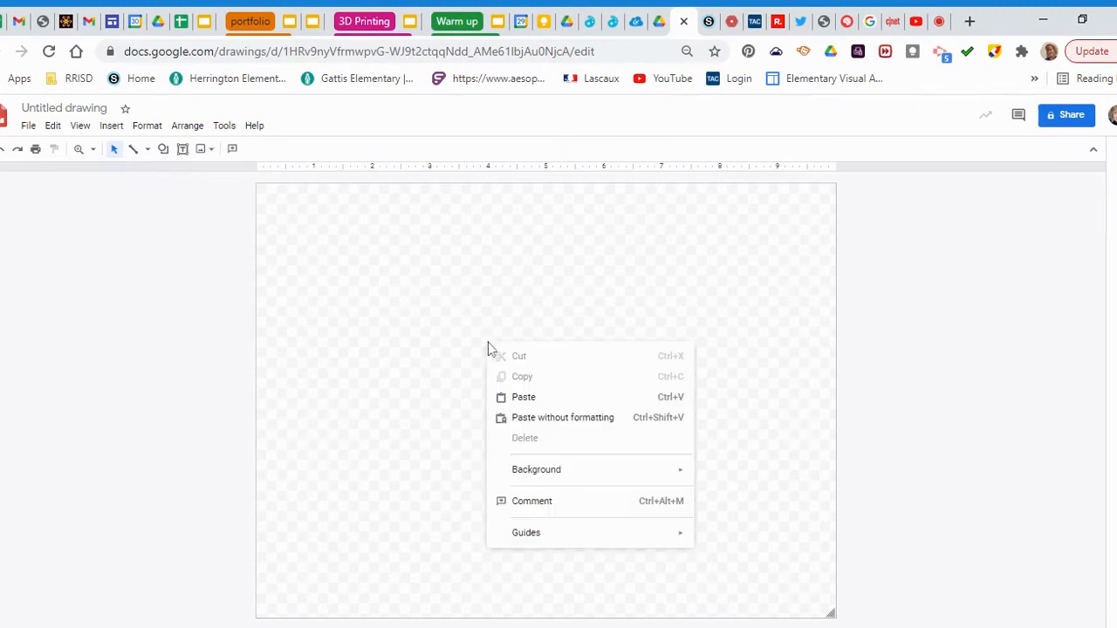
right_click(443, 325)
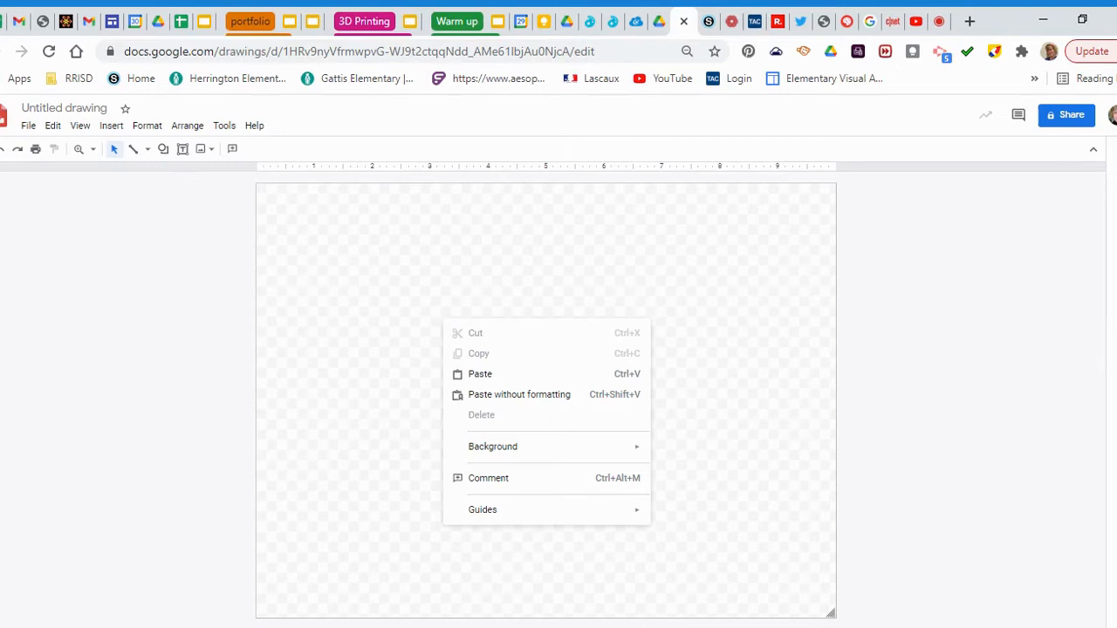
right_click(381, 395)
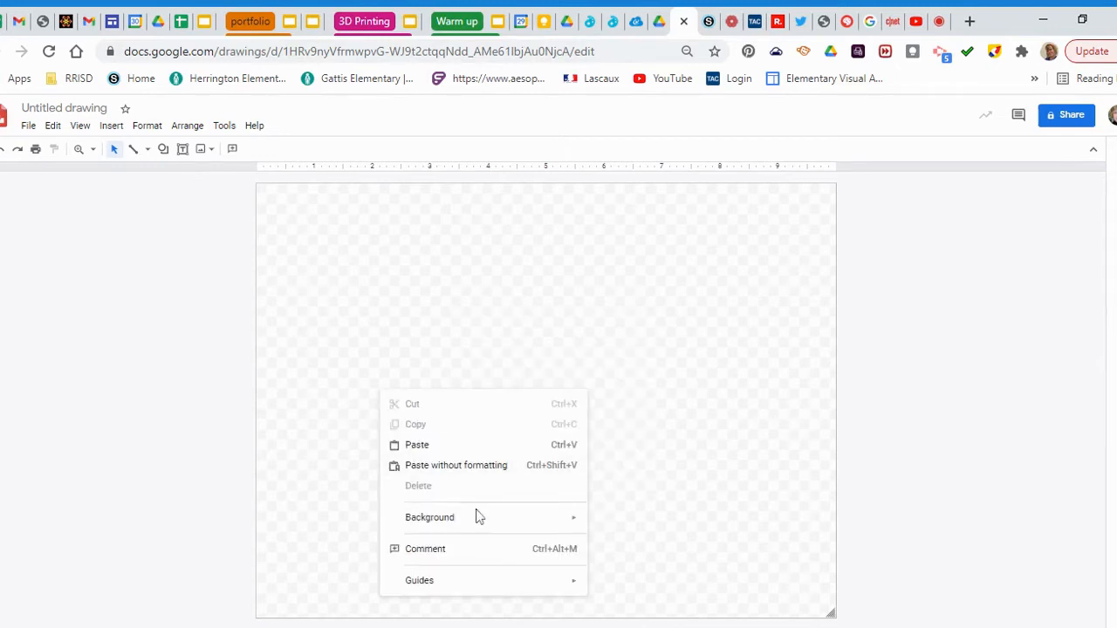
mouse_move(485, 523)
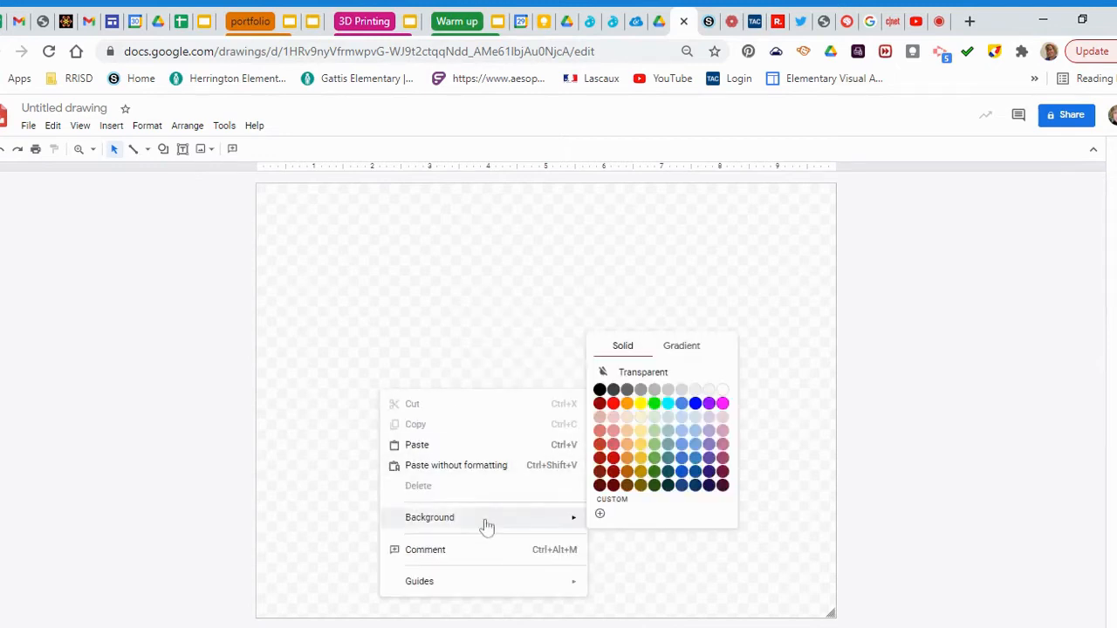
click(668, 404)
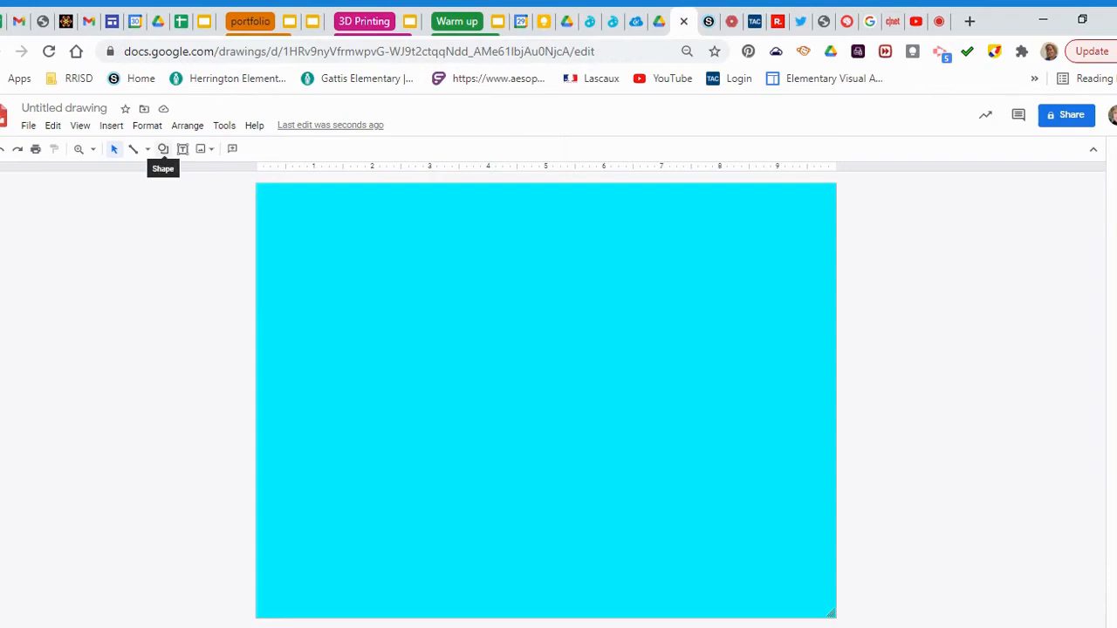
Draw an oval just below the canvas centre and fill it magenta
click(163, 150)
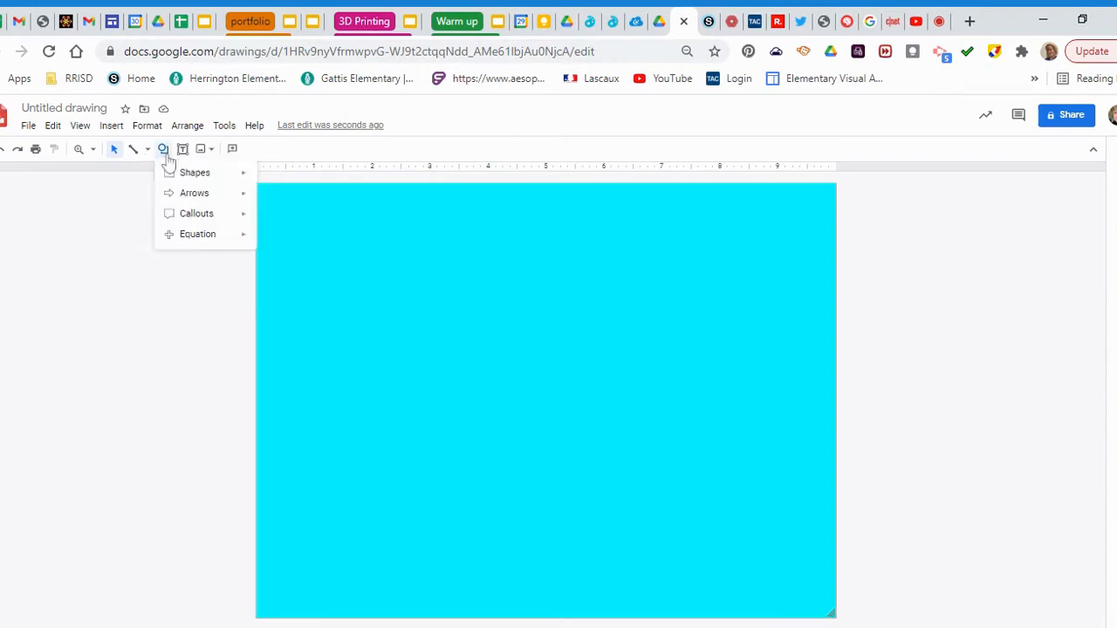
mouse_move(210, 178)
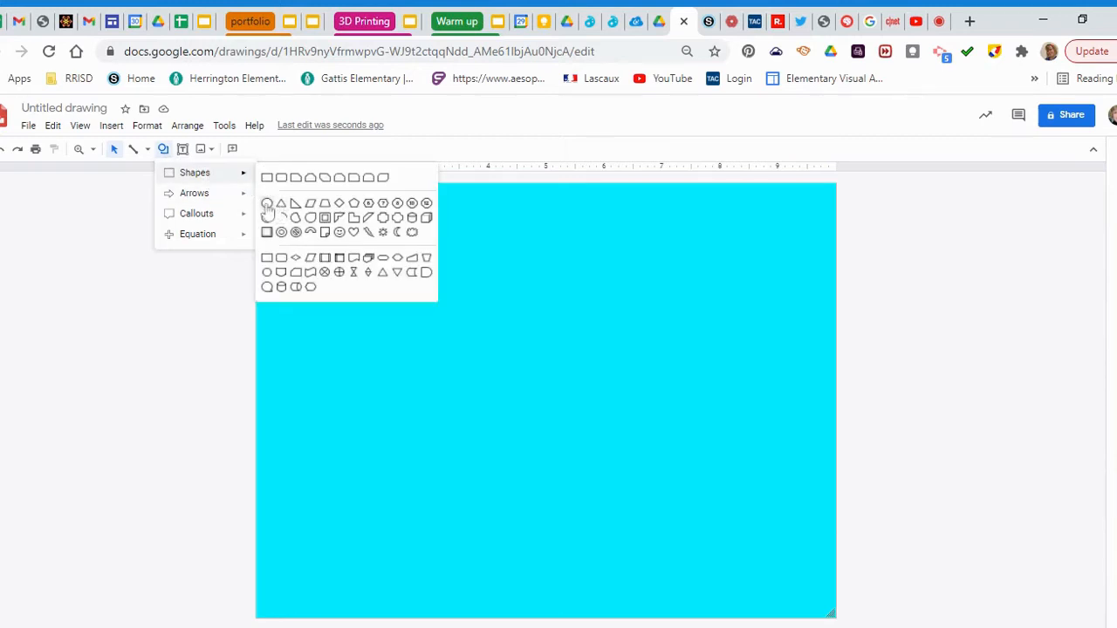
click(267, 205)
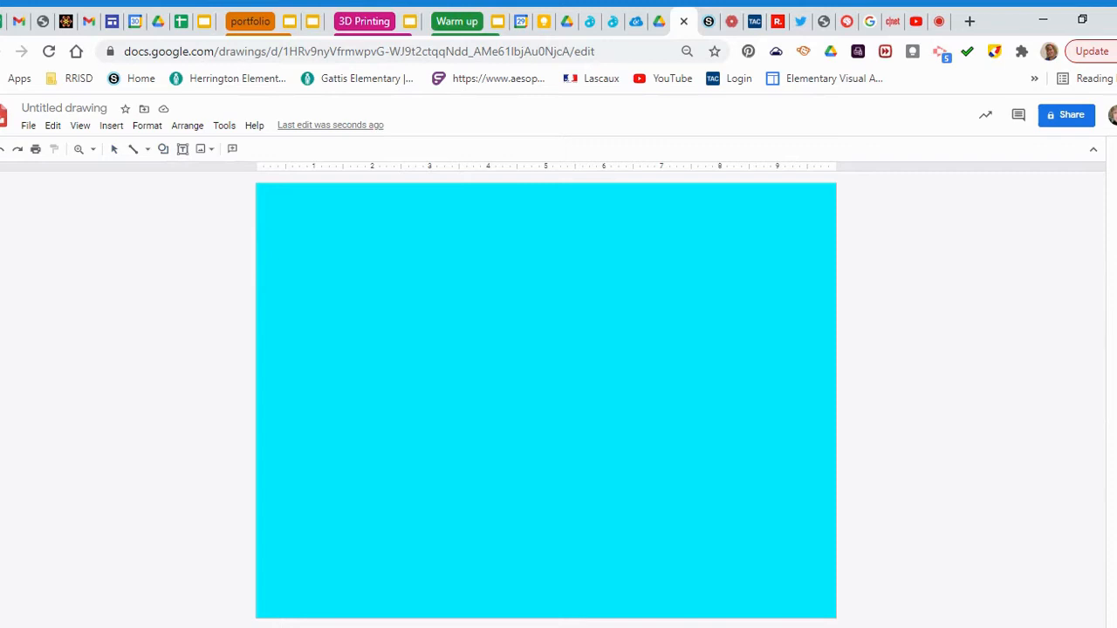
drag(599, 449, 627, 481)
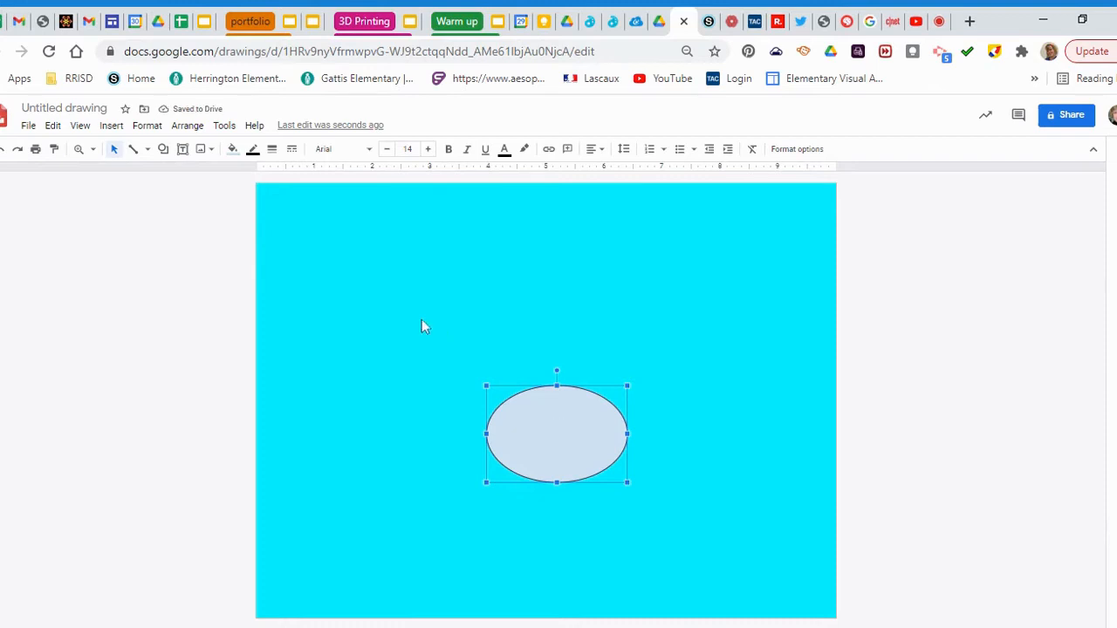
click(236, 159)
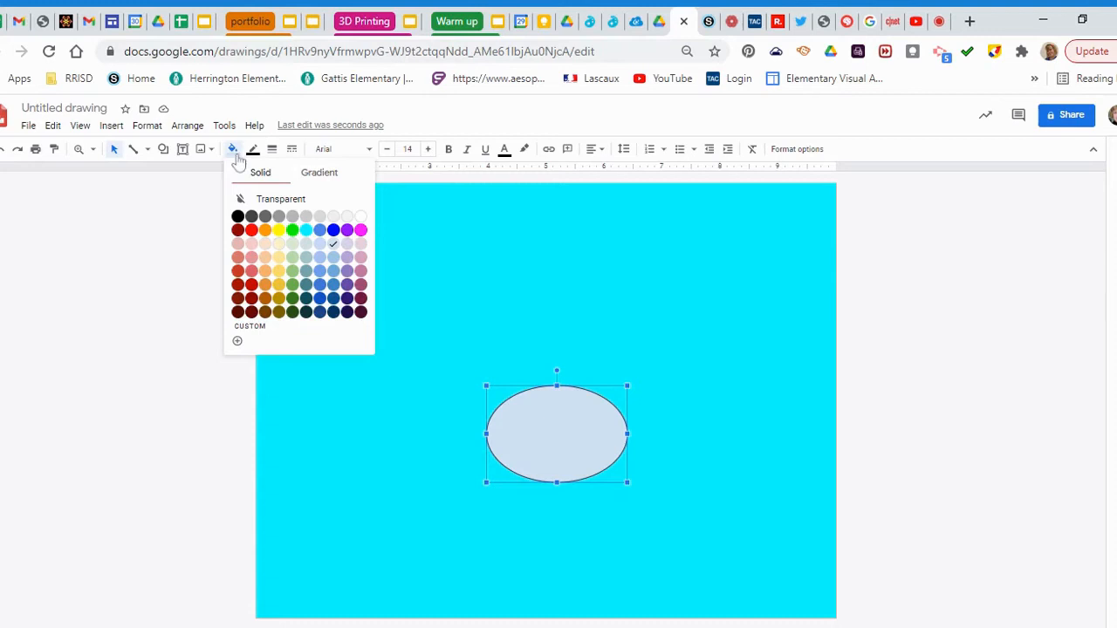
click(360, 230)
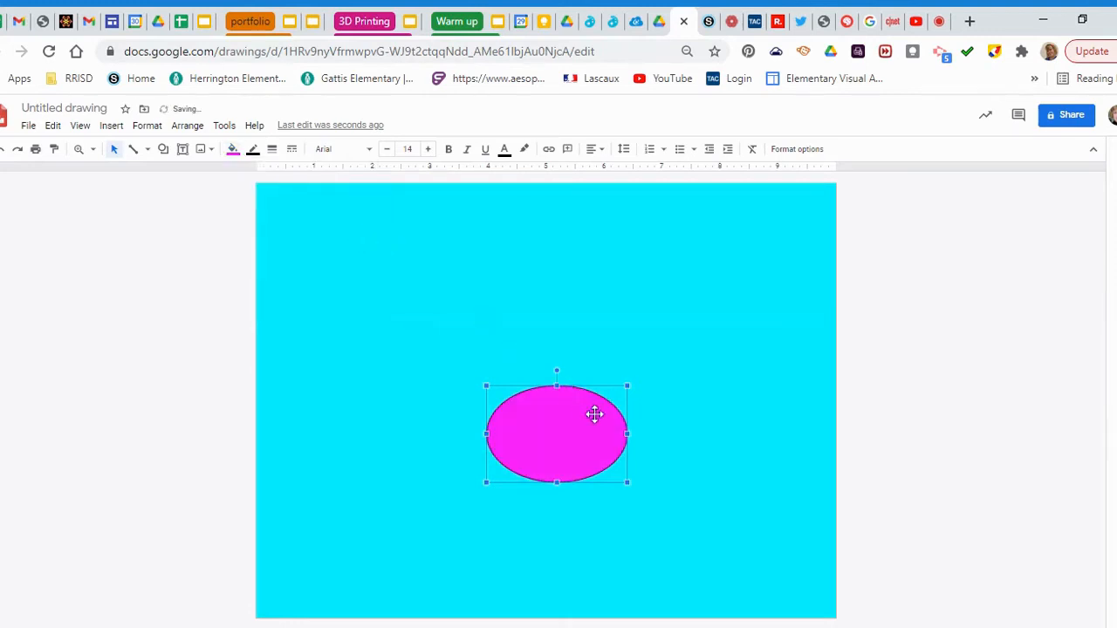
click(339, 273)
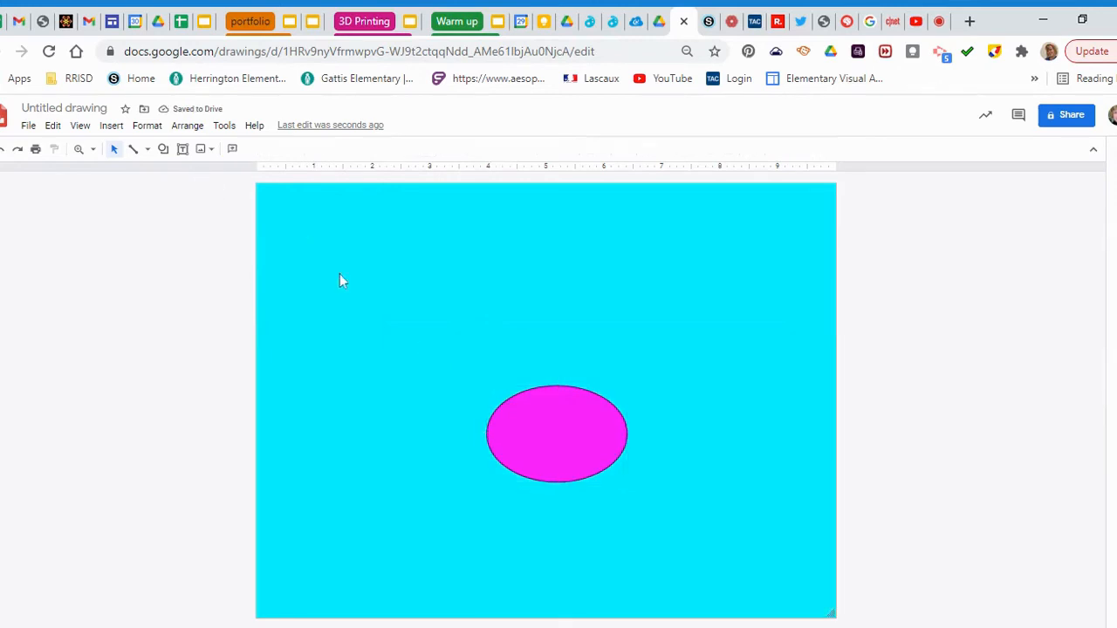
Add a smaller magenta circle overlapping the upper right of the oval as the head
click(163, 151)
mouse_move(214, 183)
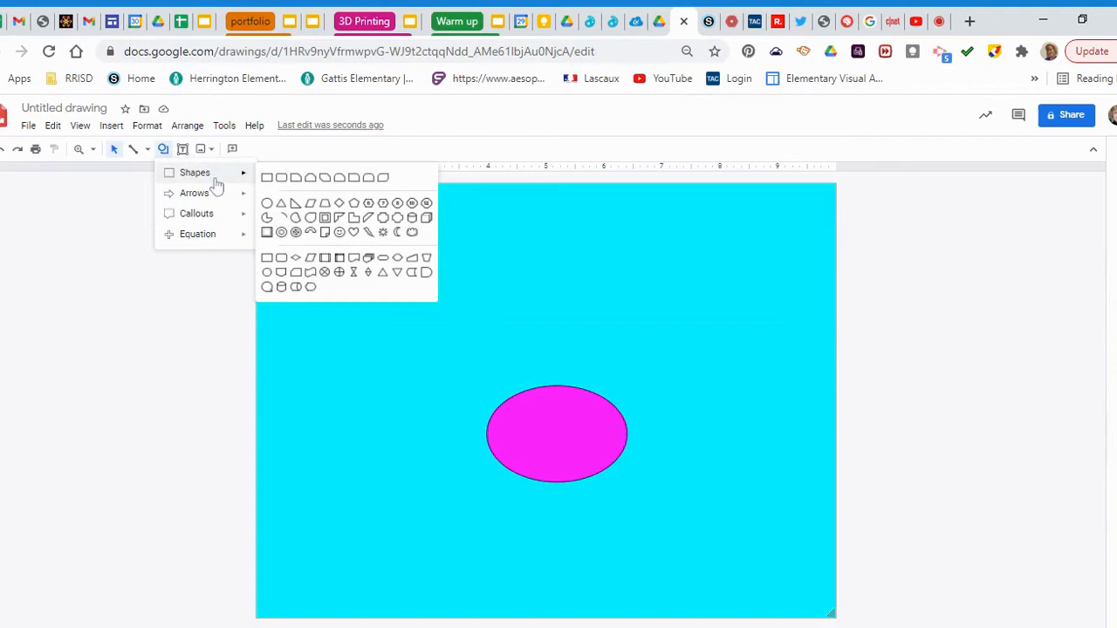
click(269, 205)
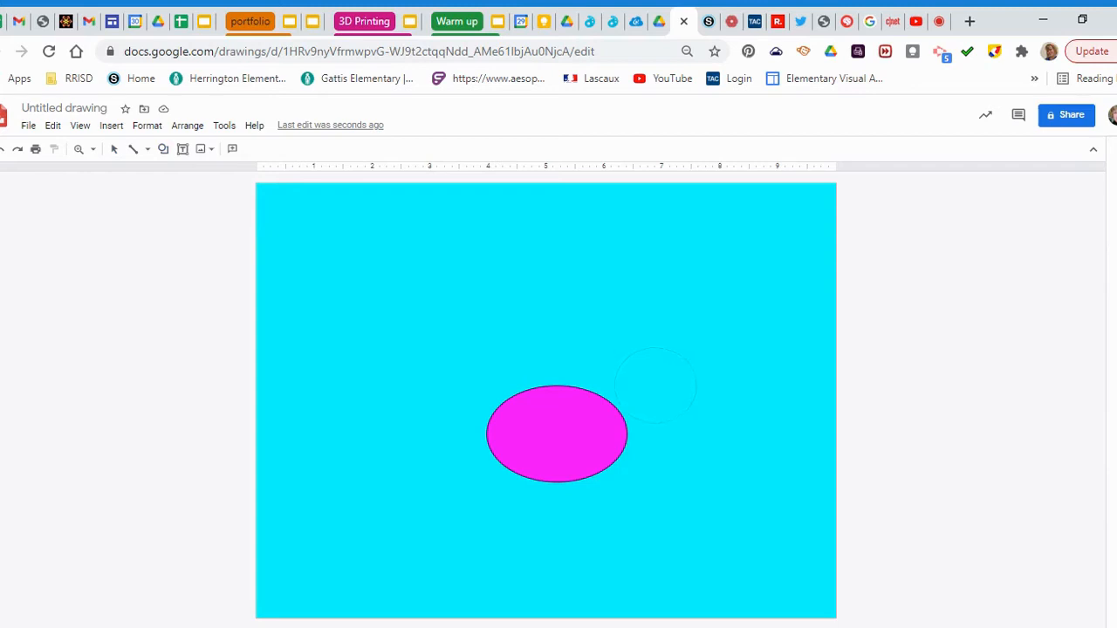
drag(703, 417, 707, 431)
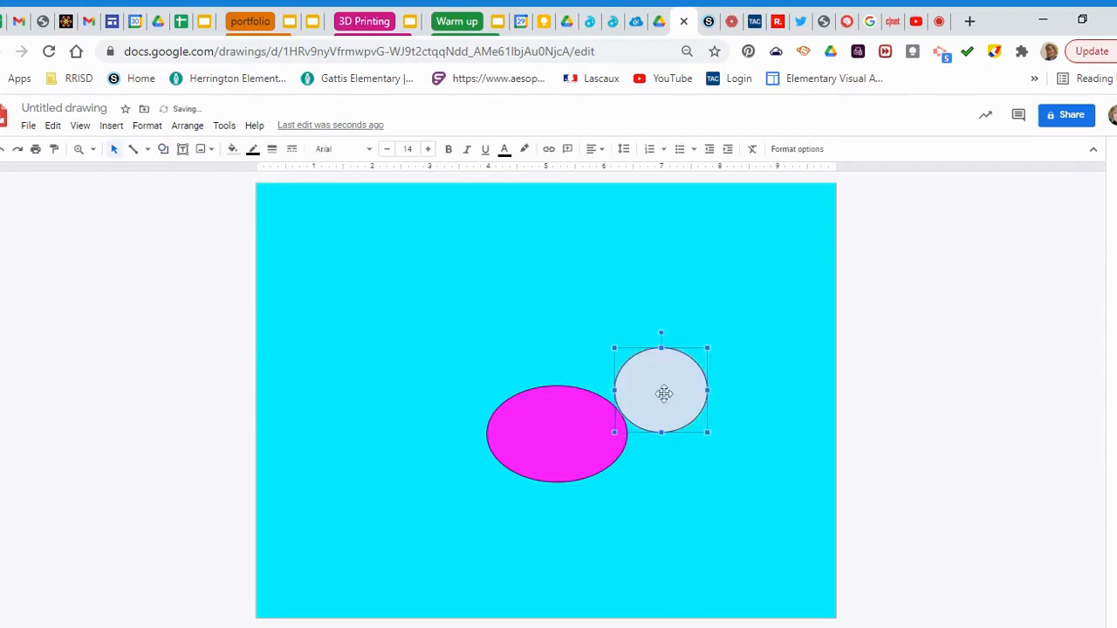
mouse_move(658, 394)
mouse_down()
mouse_move(637, 404)
mouse_move(643, 397)
mouse_up()
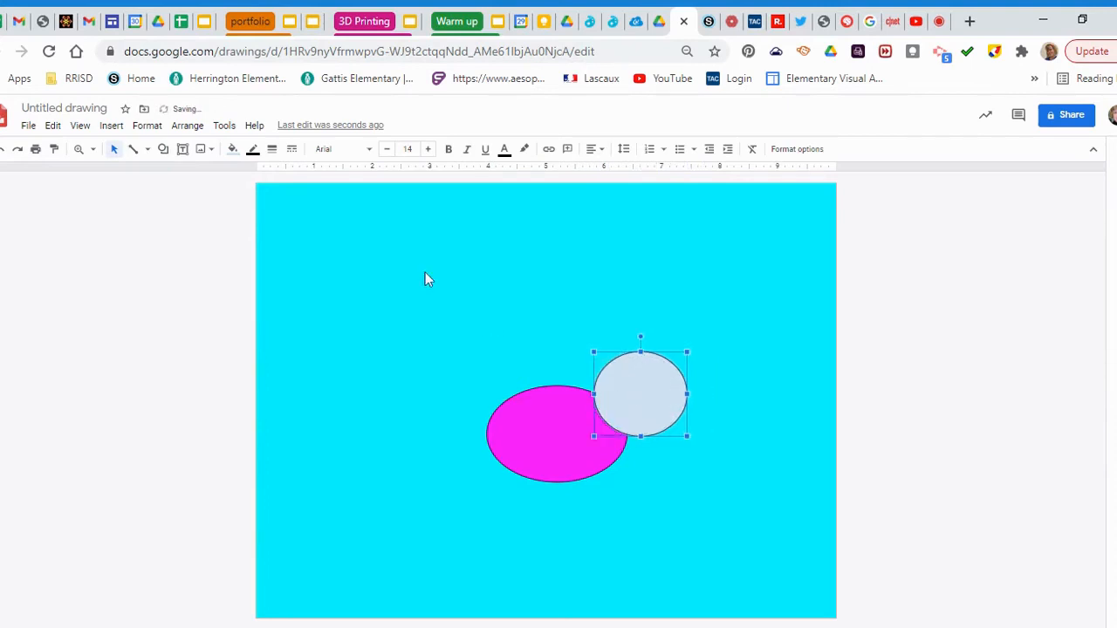
click(232, 149)
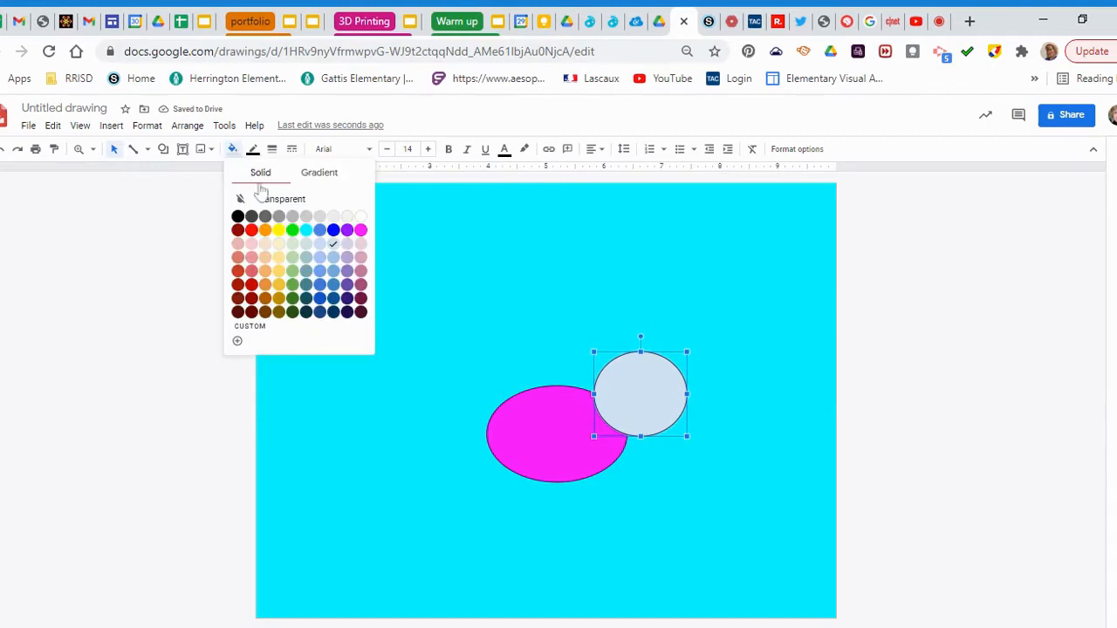
click(361, 229)
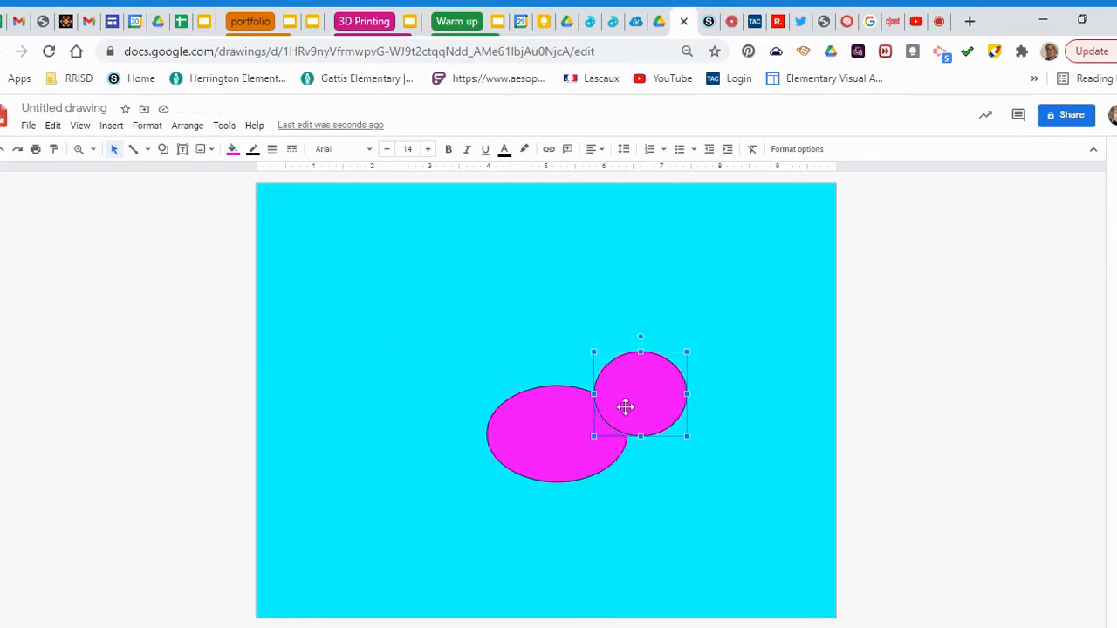
Make the outlines of both the body oval and head circle transparent
click(555, 429)
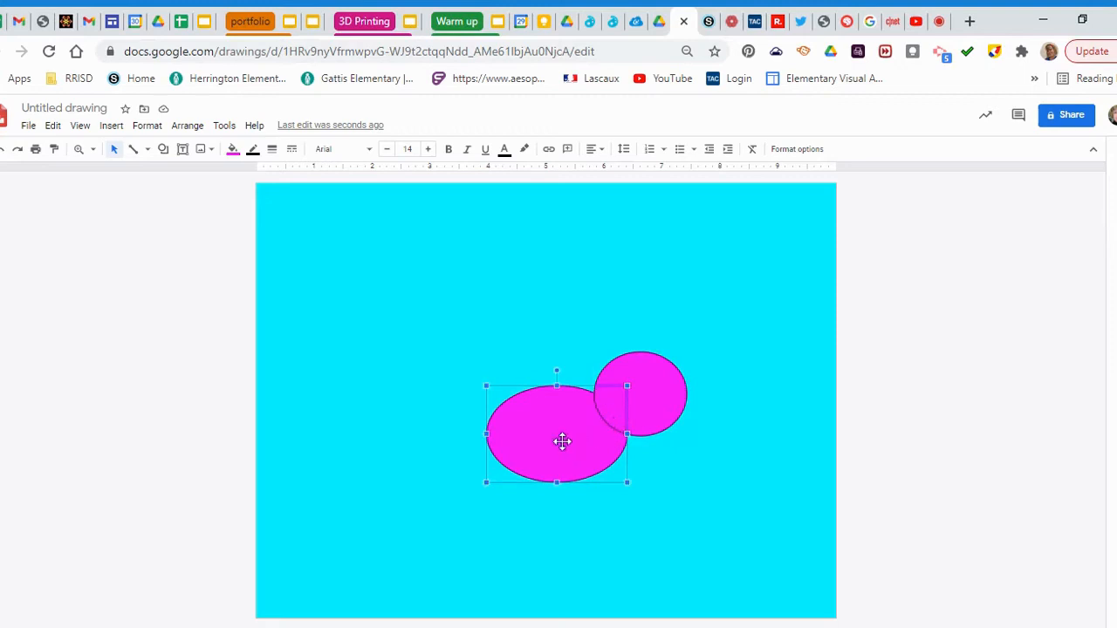
click(252, 151)
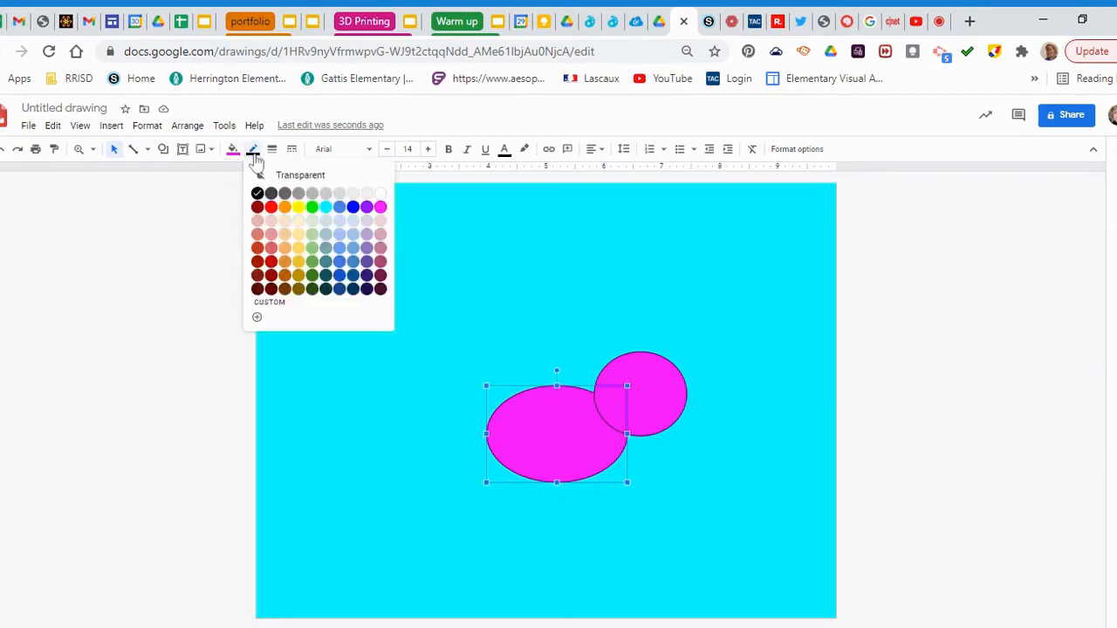
click(293, 177)
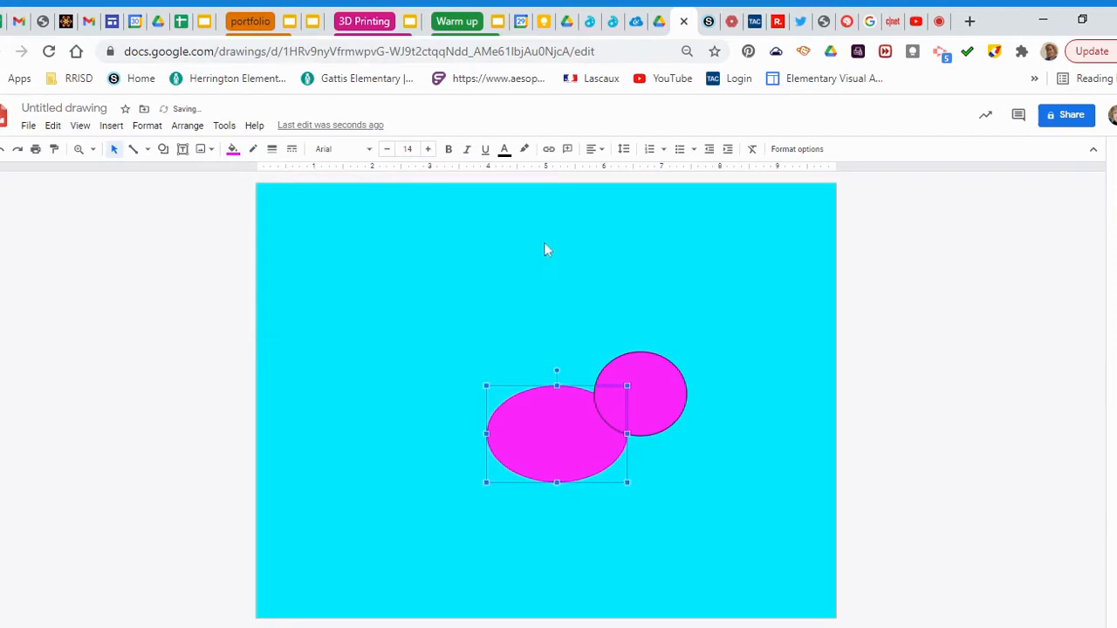
click(650, 361)
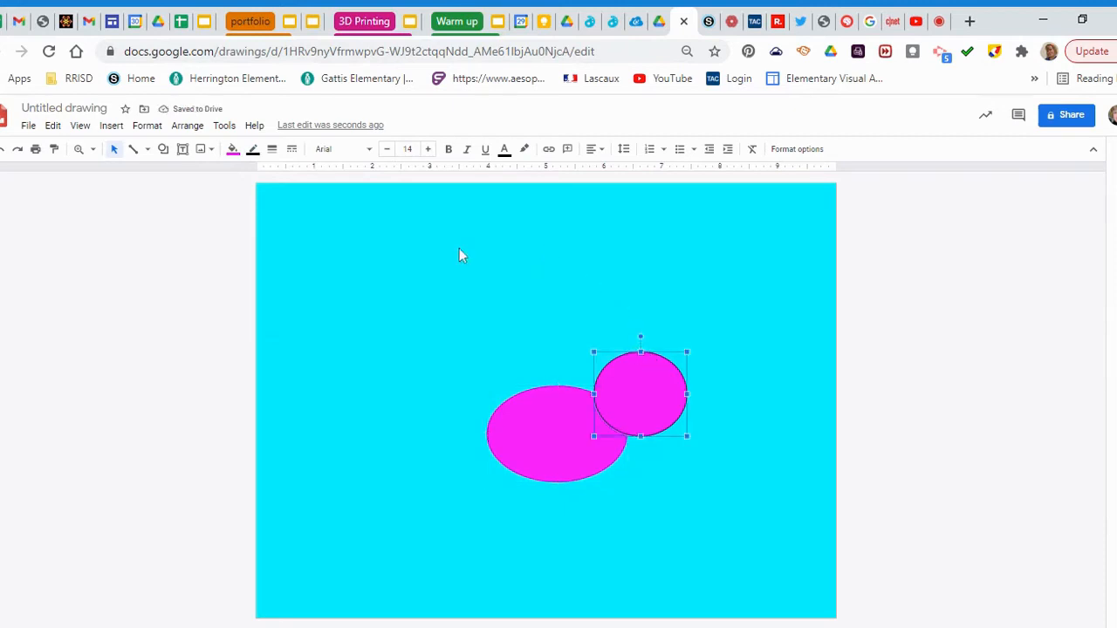
click(256, 150)
click(311, 175)
click(718, 392)
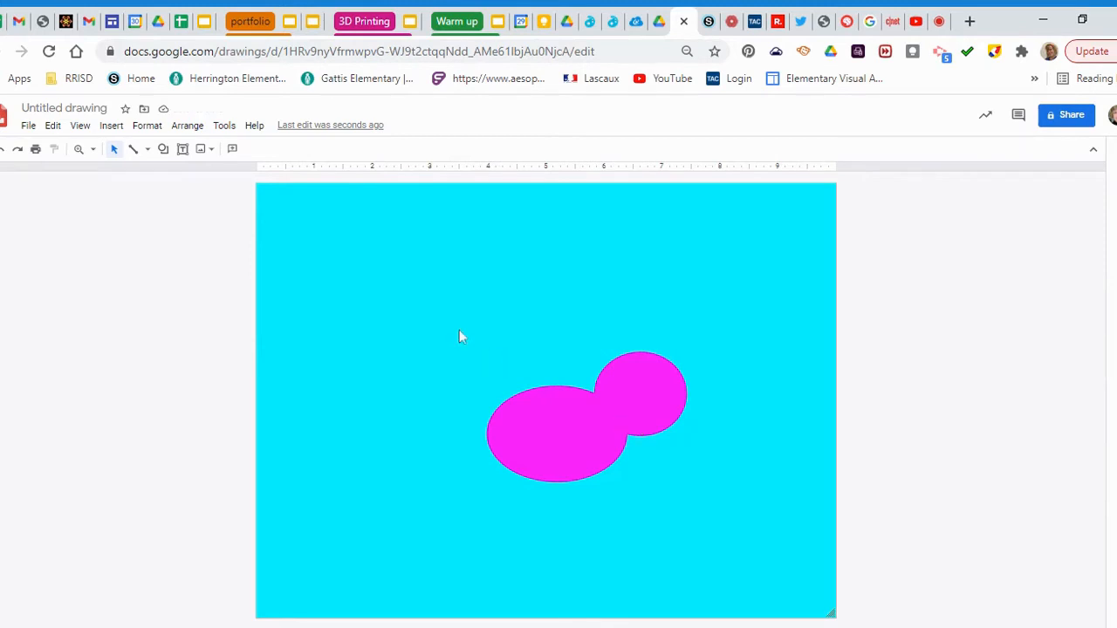
Draw a small triangle, rotate it to point right, and place it against the head
click(164, 151)
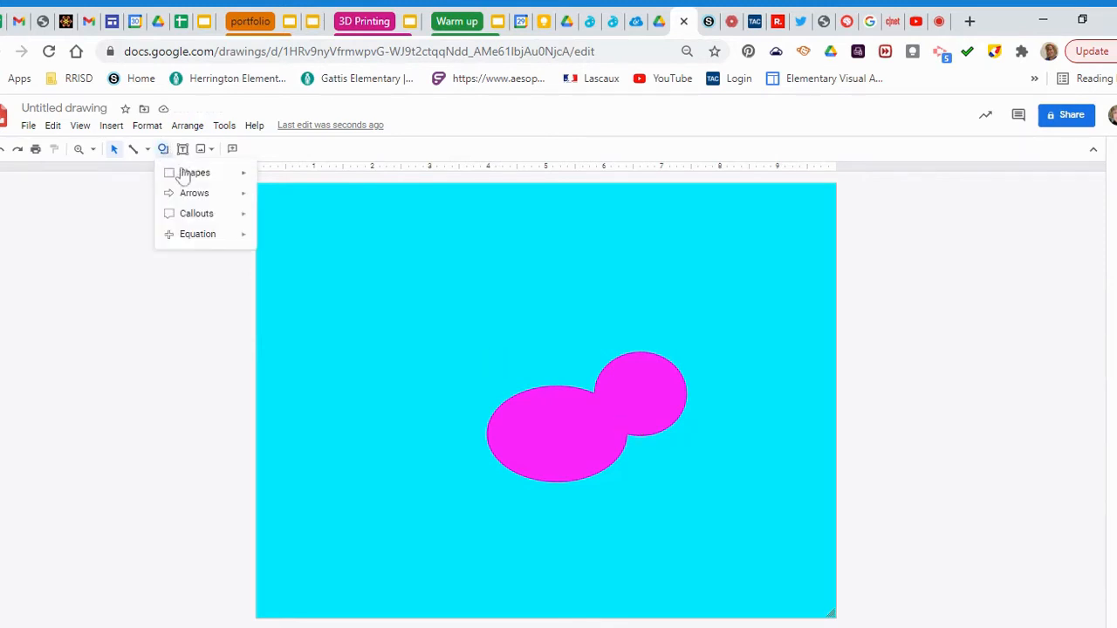
mouse_move(195, 178)
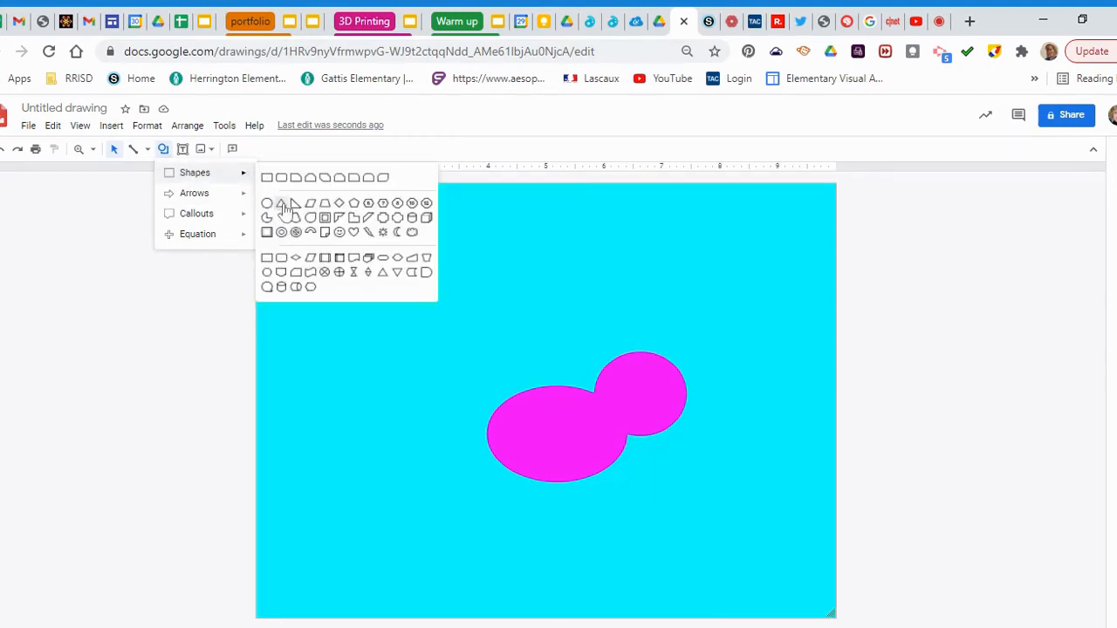
click(282, 204)
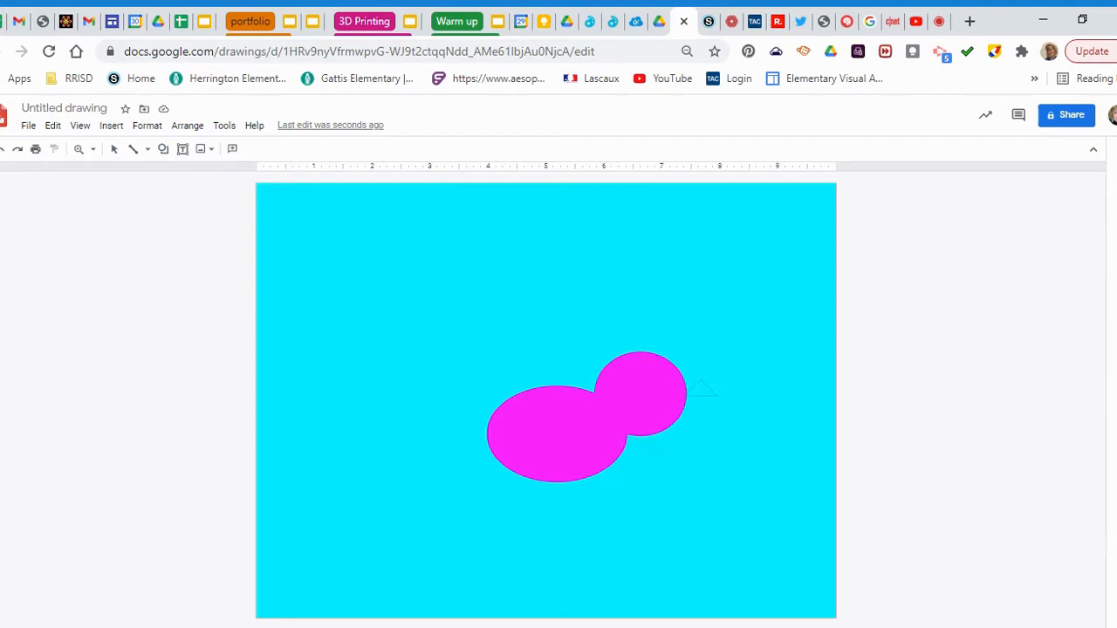
drag(716, 397, 710, 400)
drag(708, 411, 708, 411)
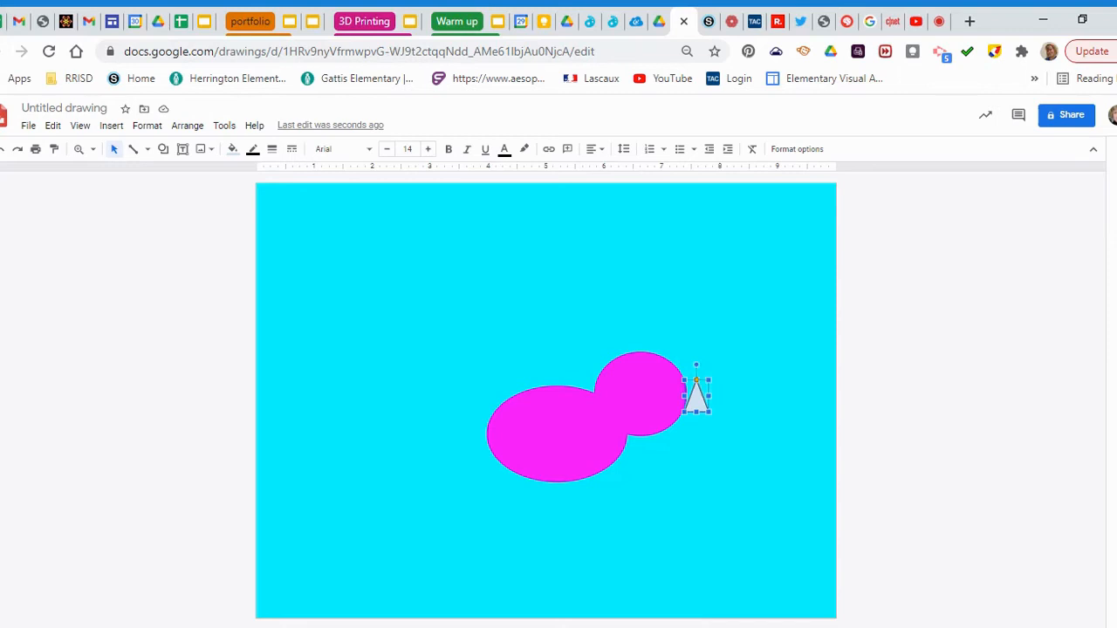
drag(695, 365, 695, 391)
drag(694, 390, 695, 382)
Fill the triangle beak yellow and make its outline transparent
click(234, 150)
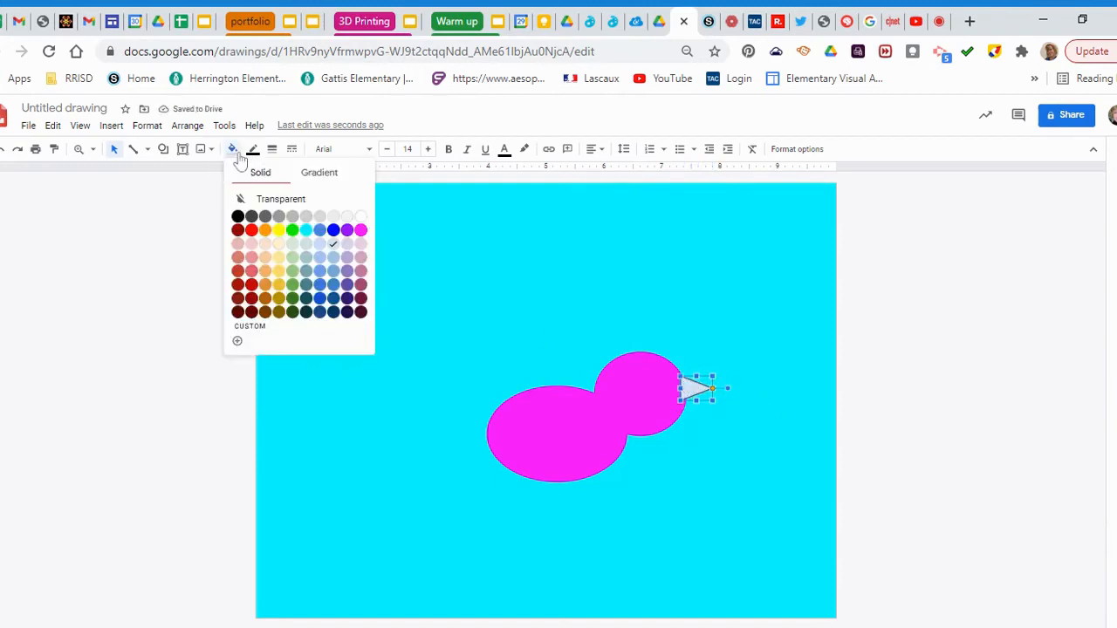
click(279, 230)
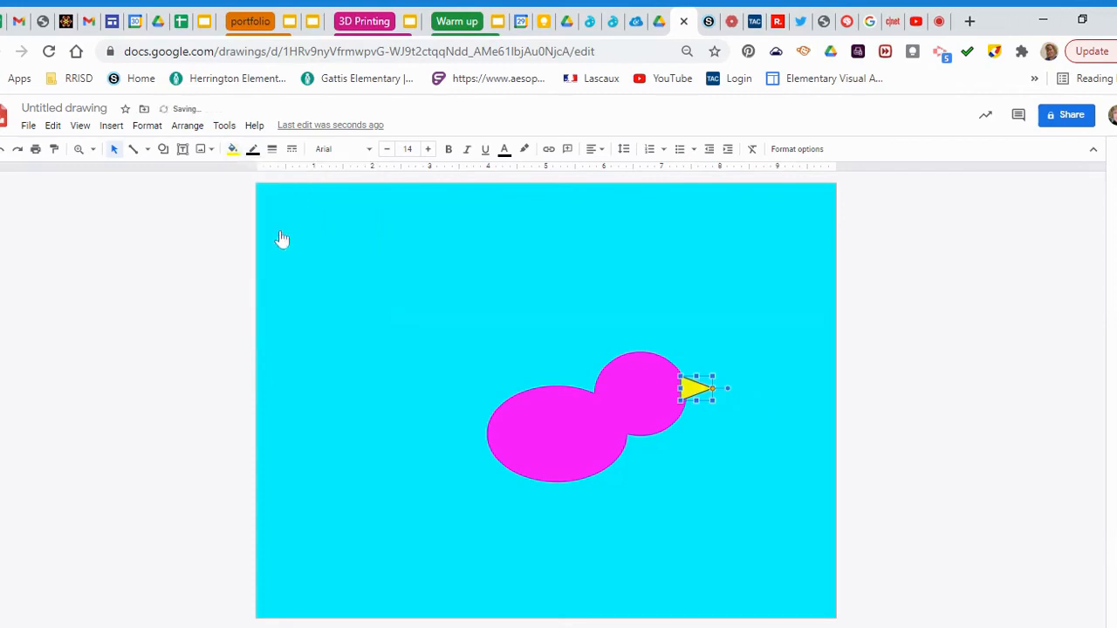
click(254, 150)
click(318, 178)
click(523, 270)
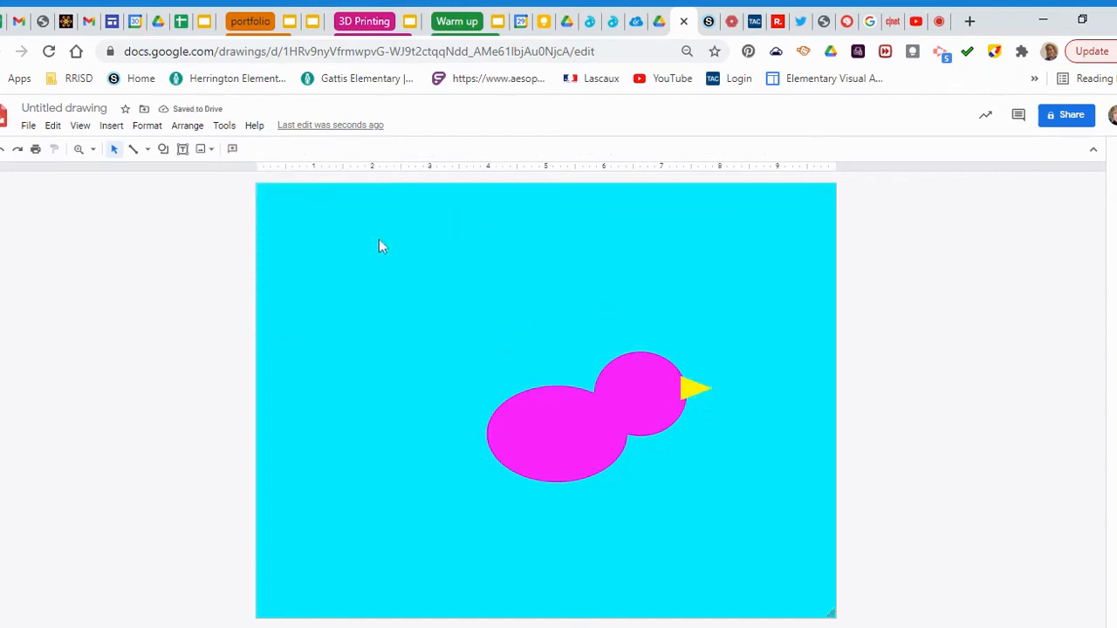
click(148, 153)
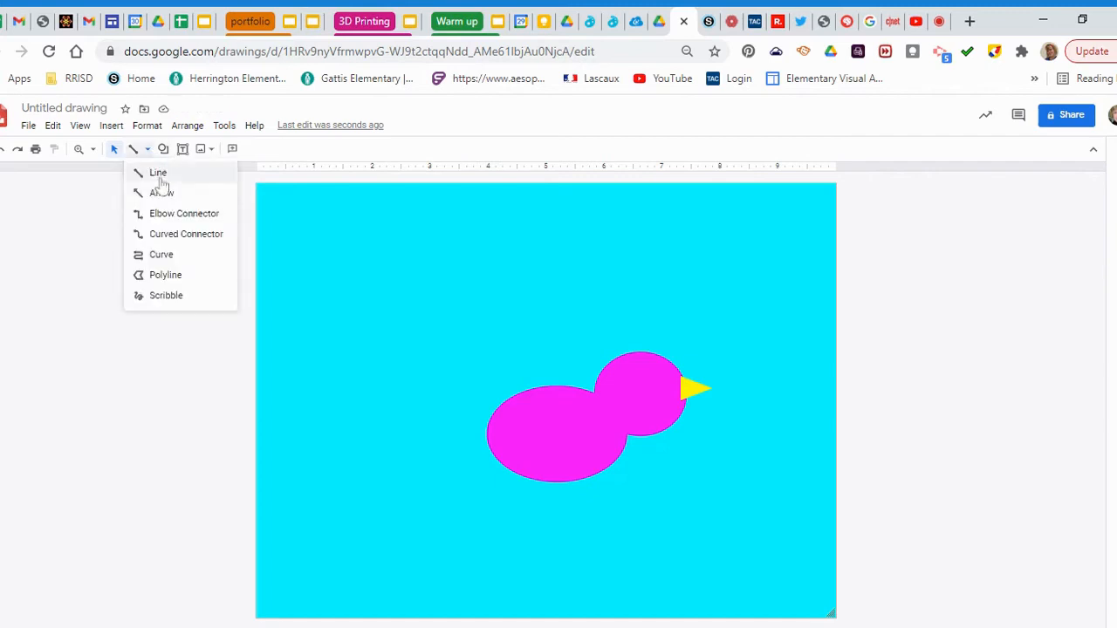
Scribble three wavy feather lines rising from the top of the head
click(183, 299)
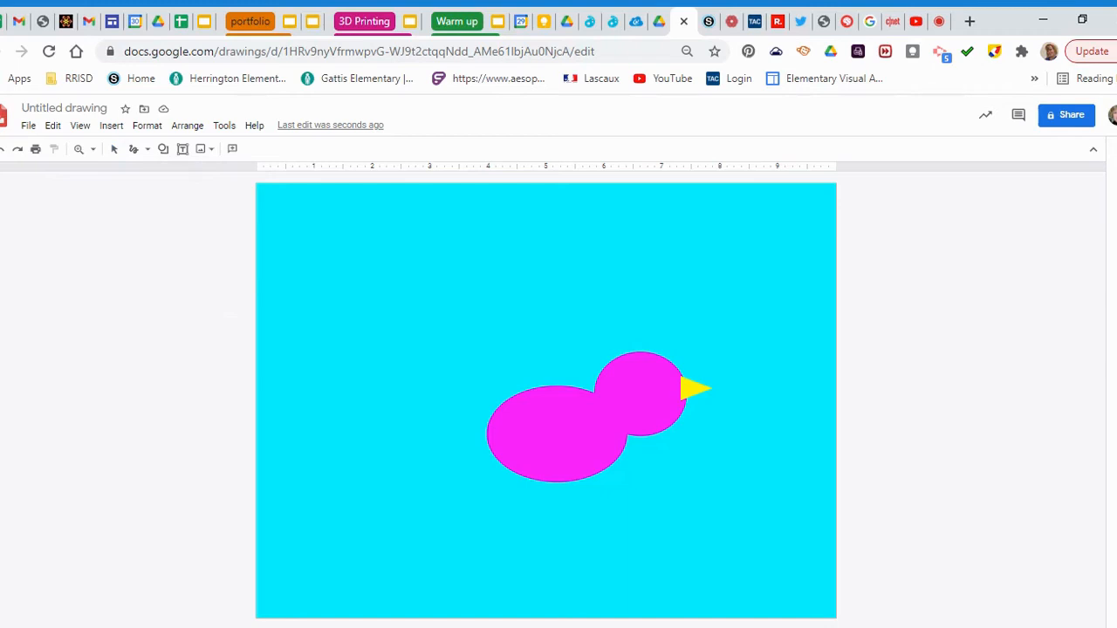
drag(586, 327, 628, 350)
drag(572, 281, 571, 280)
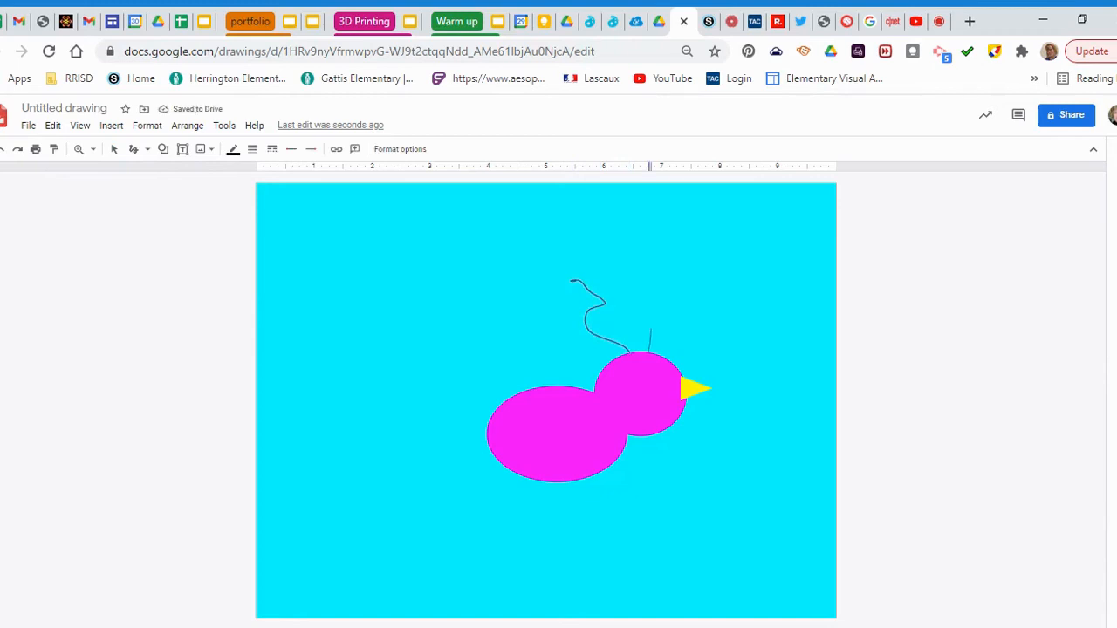
drag(642, 294, 635, 286)
drag(665, 353, 682, 283)
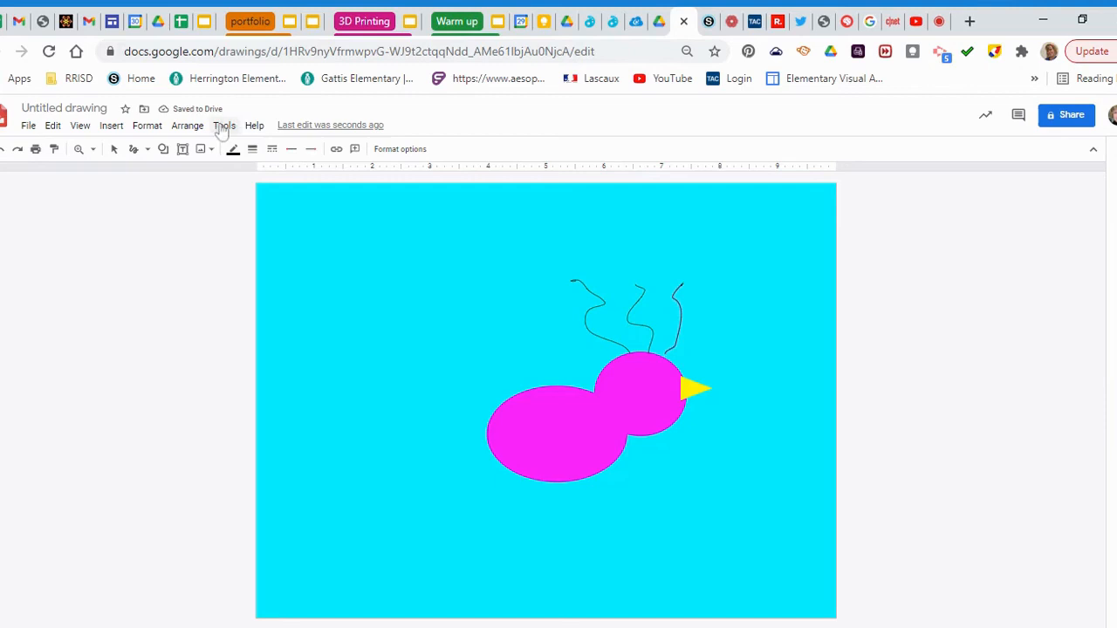
Make the rightmost and middle feather lines green with 4px weight
click(233, 150)
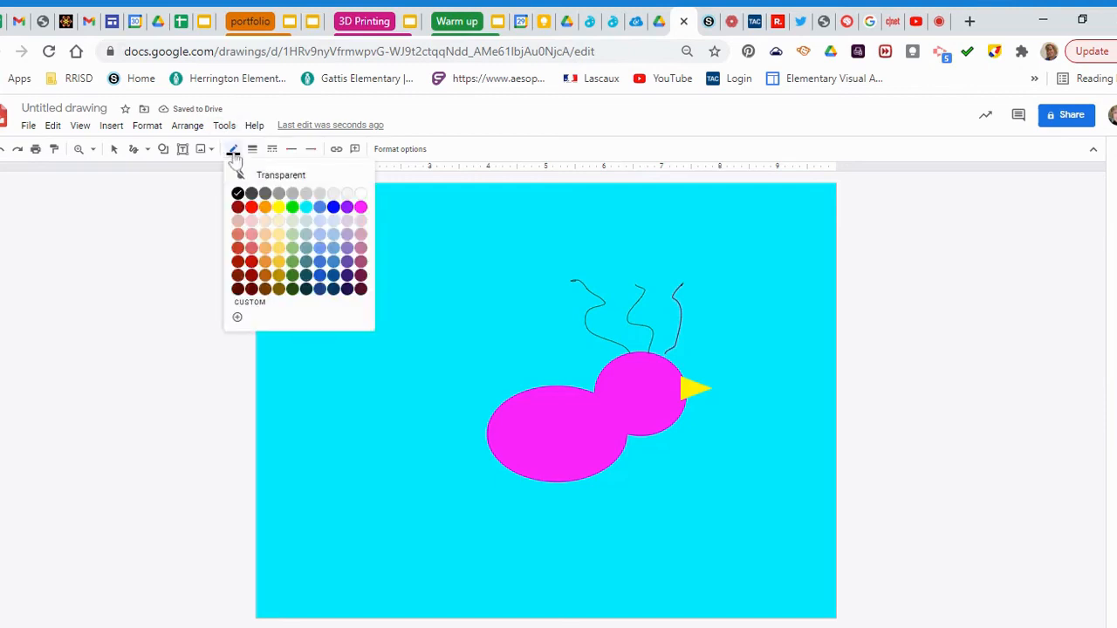
click(292, 209)
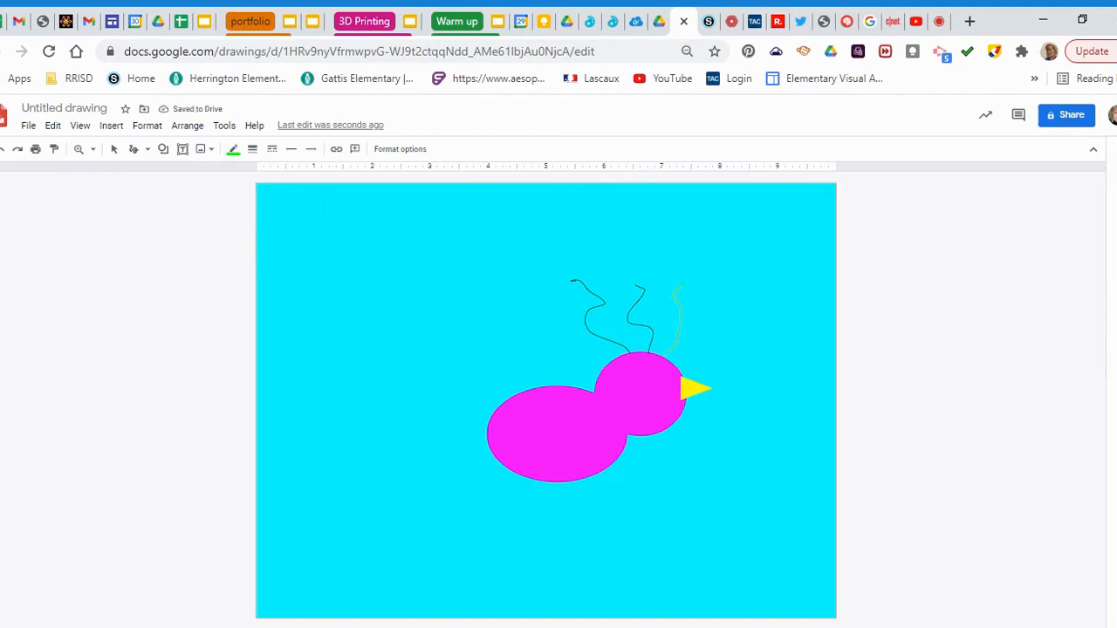
click(253, 150)
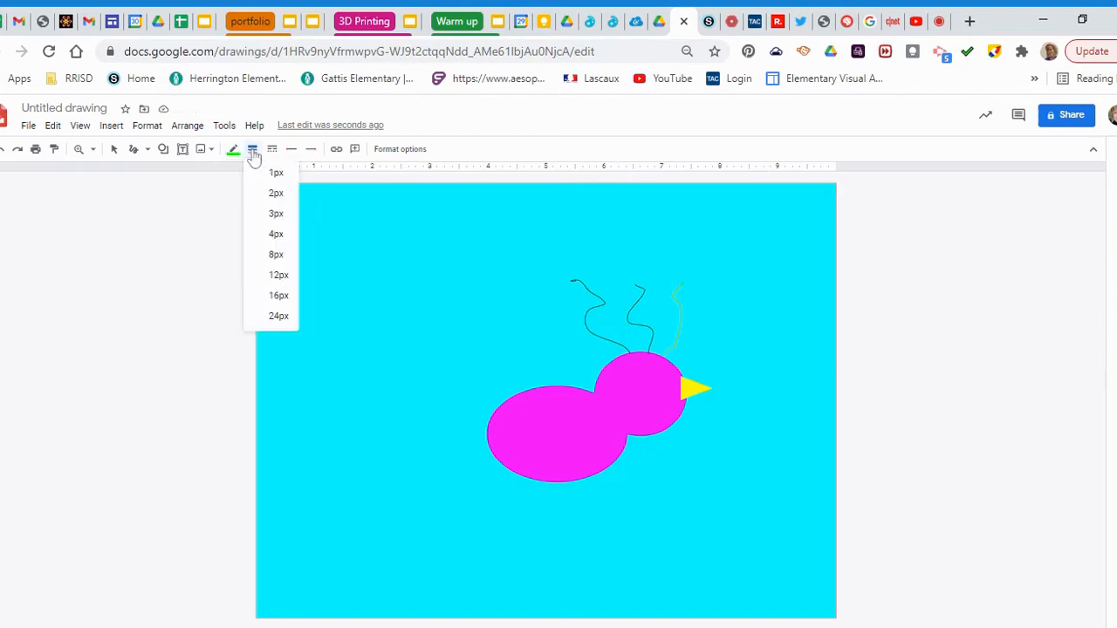
click(279, 237)
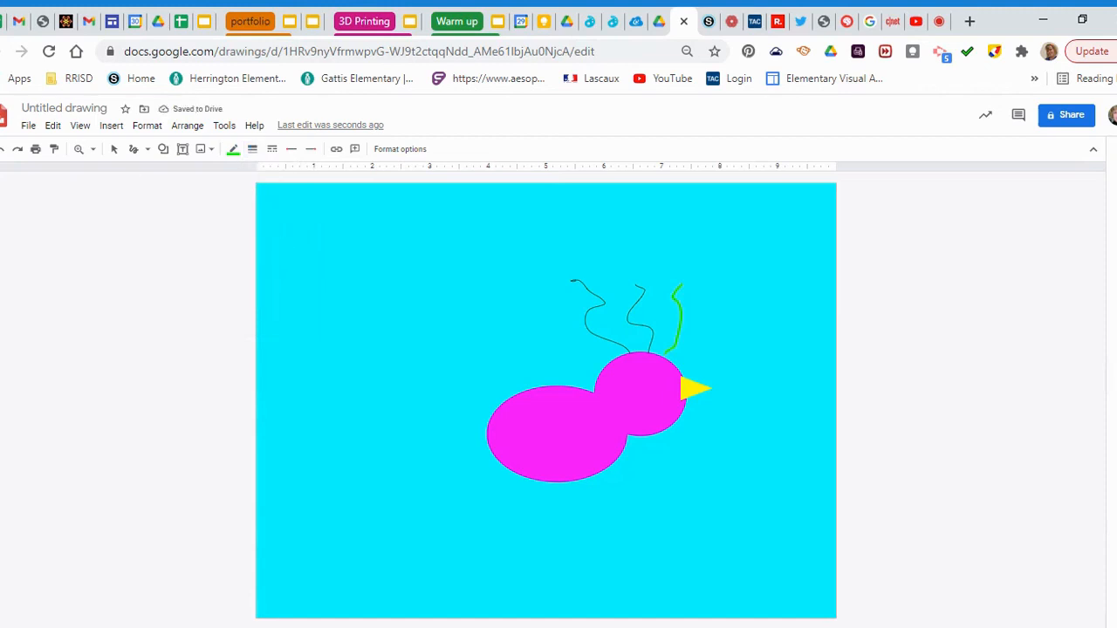
click(116, 152)
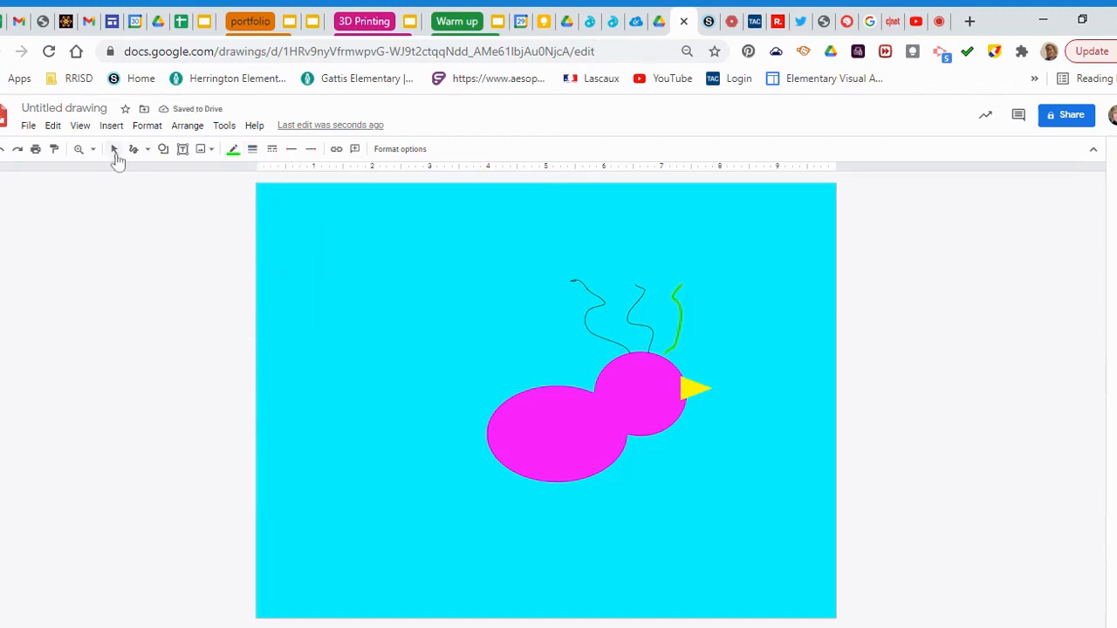
click(637, 323)
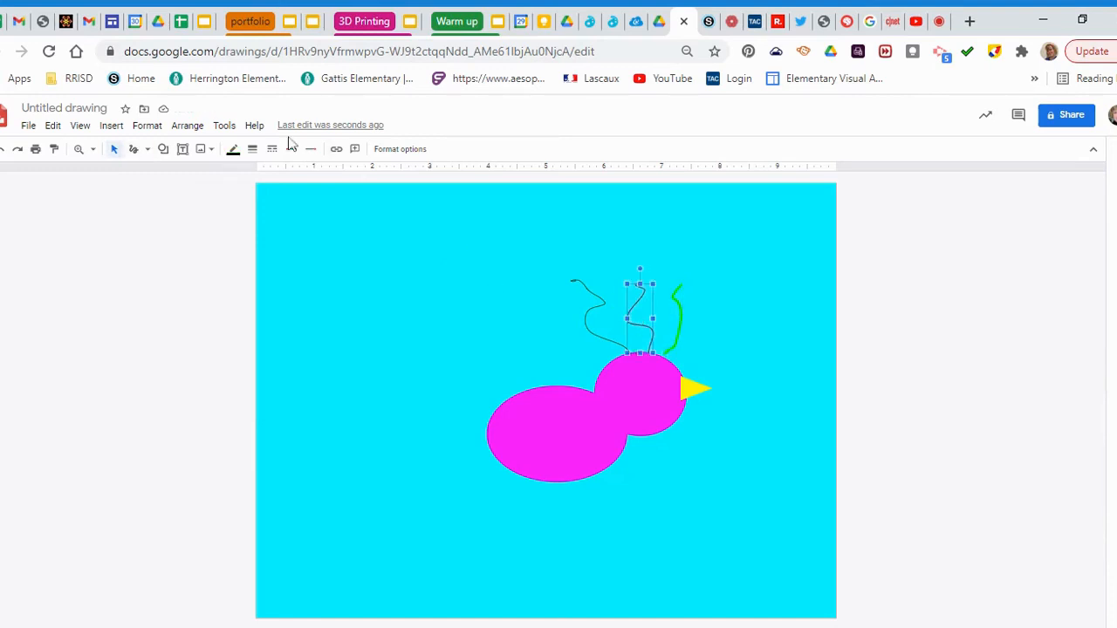
click(232, 149)
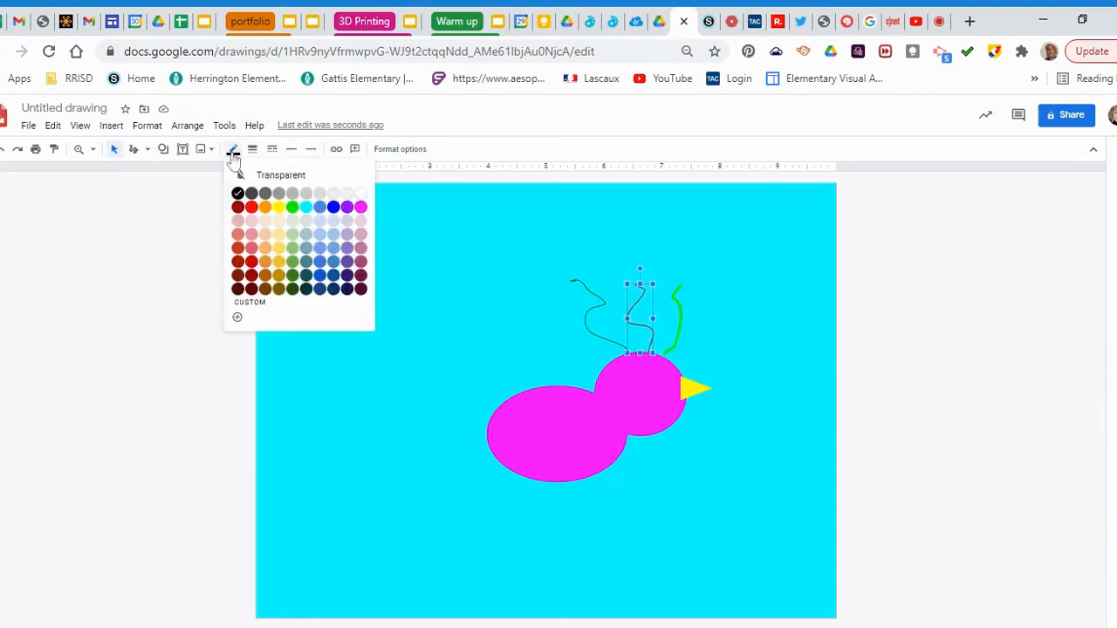
click(293, 208)
click(253, 150)
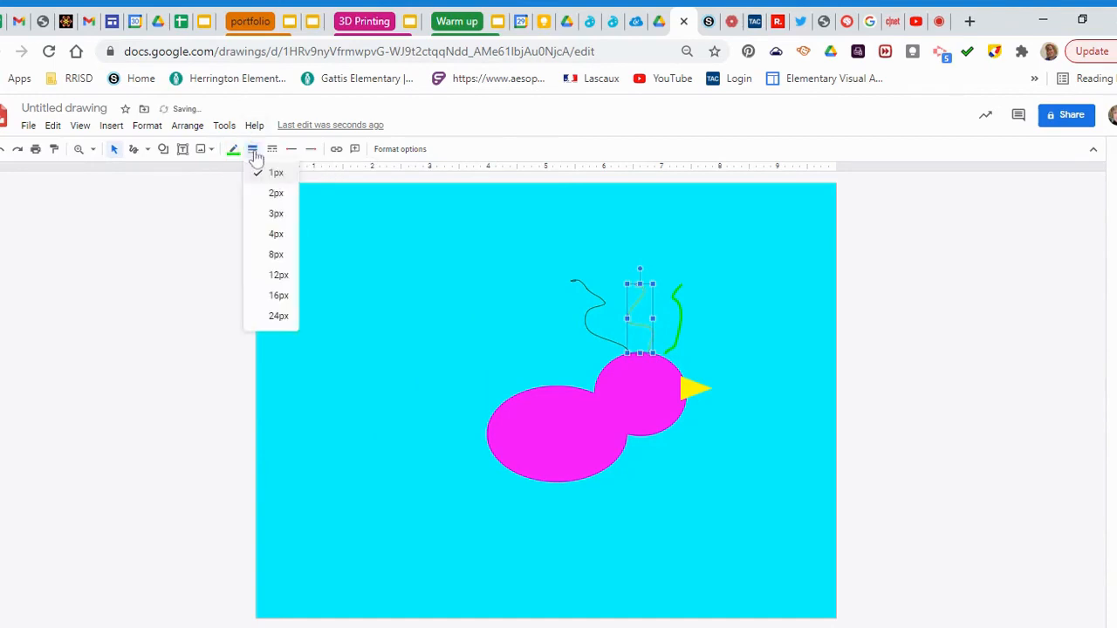
click(279, 237)
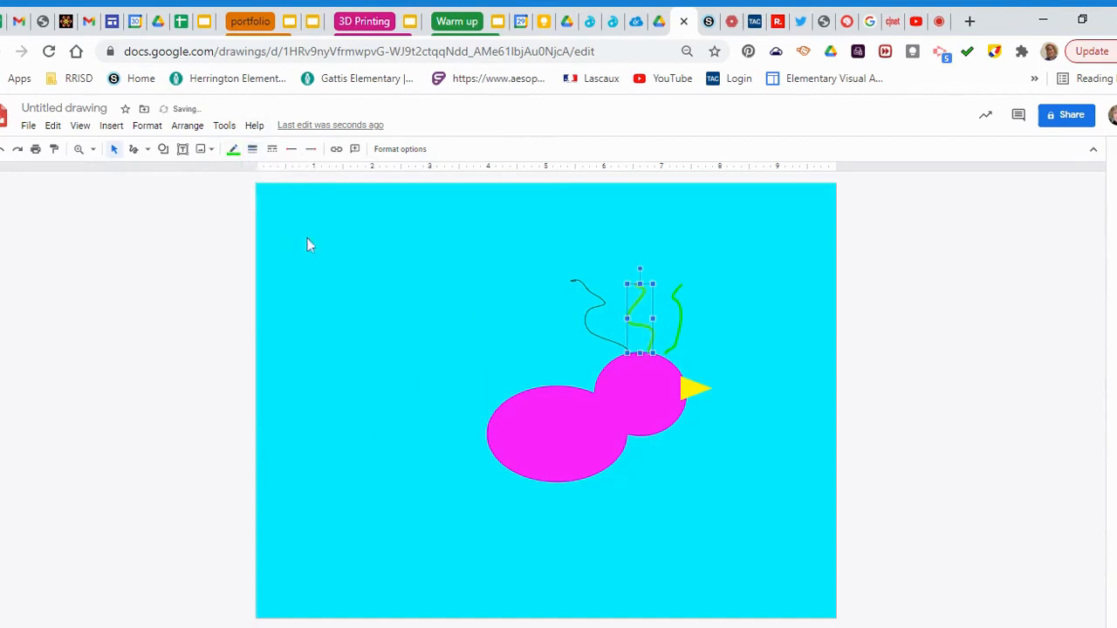
Turn the remaining thin dark squiggle green at 4px weight
click(602, 341)
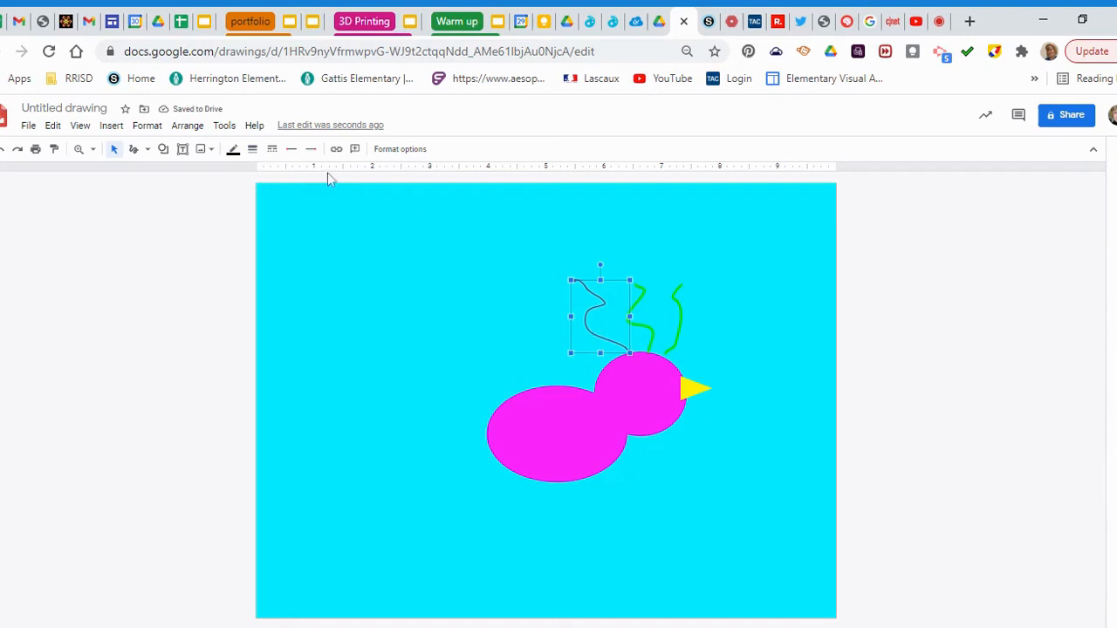
click(233, 150)
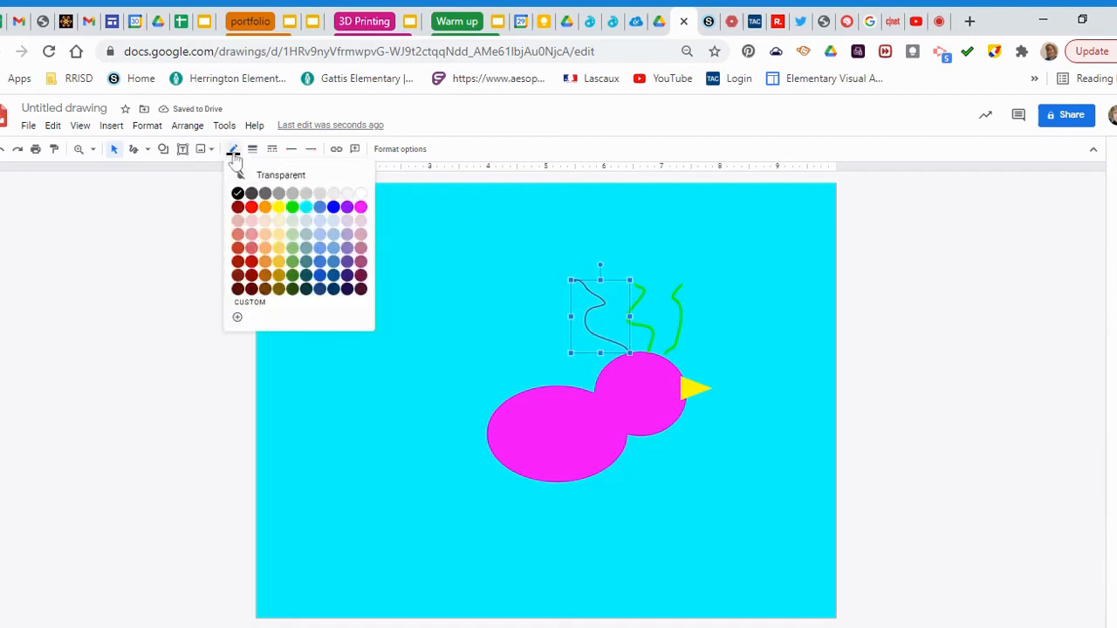
click(292, 208)
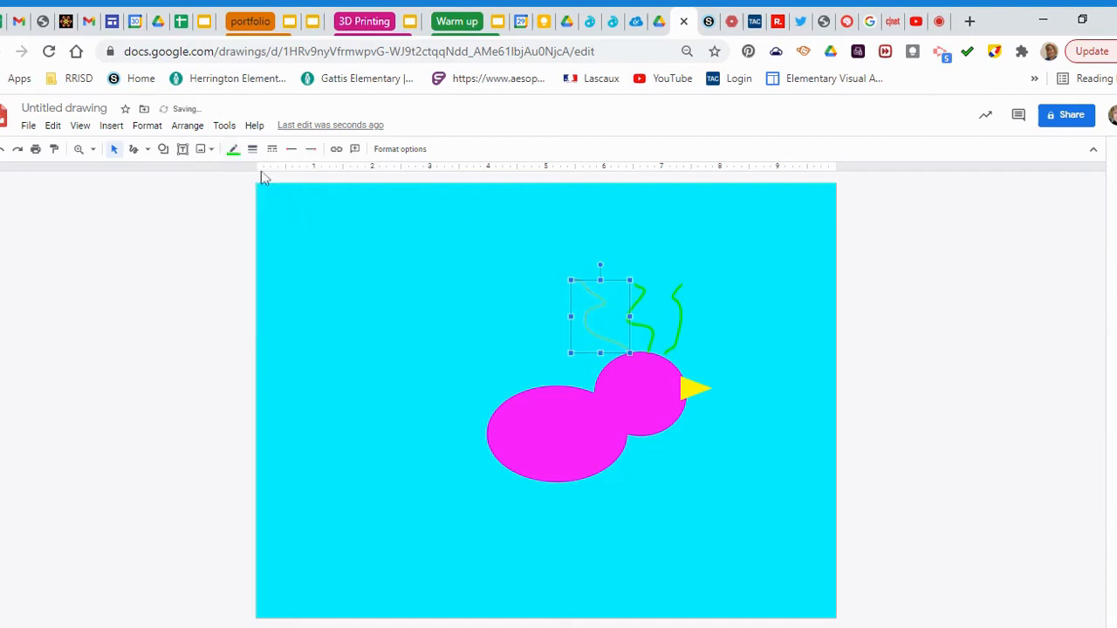
click(252, 149)
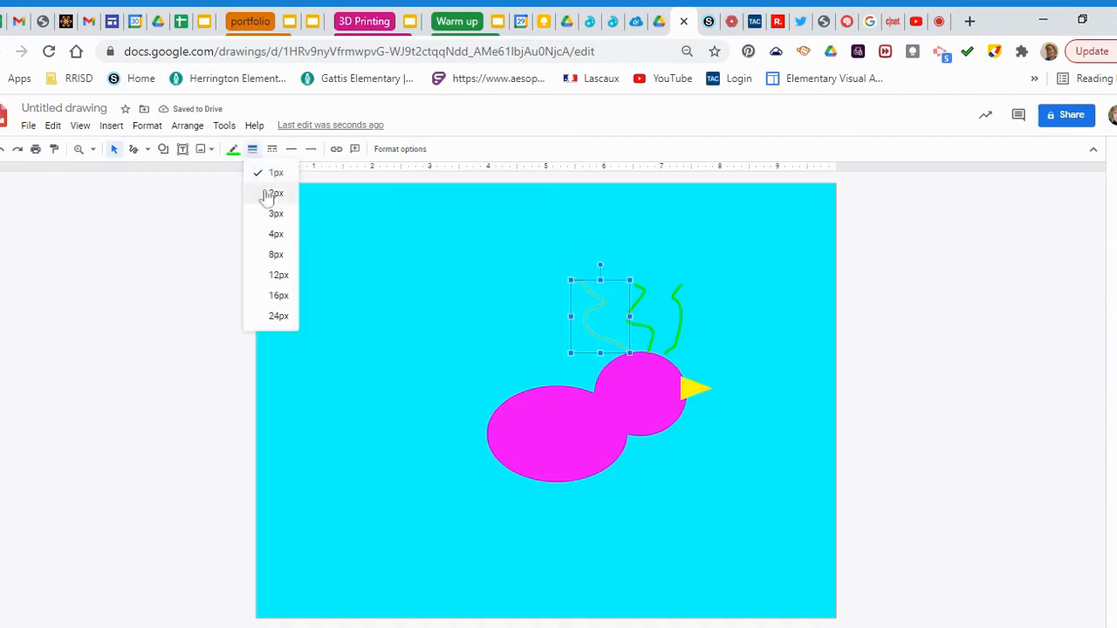
click(276, 234)
click(439, 325)
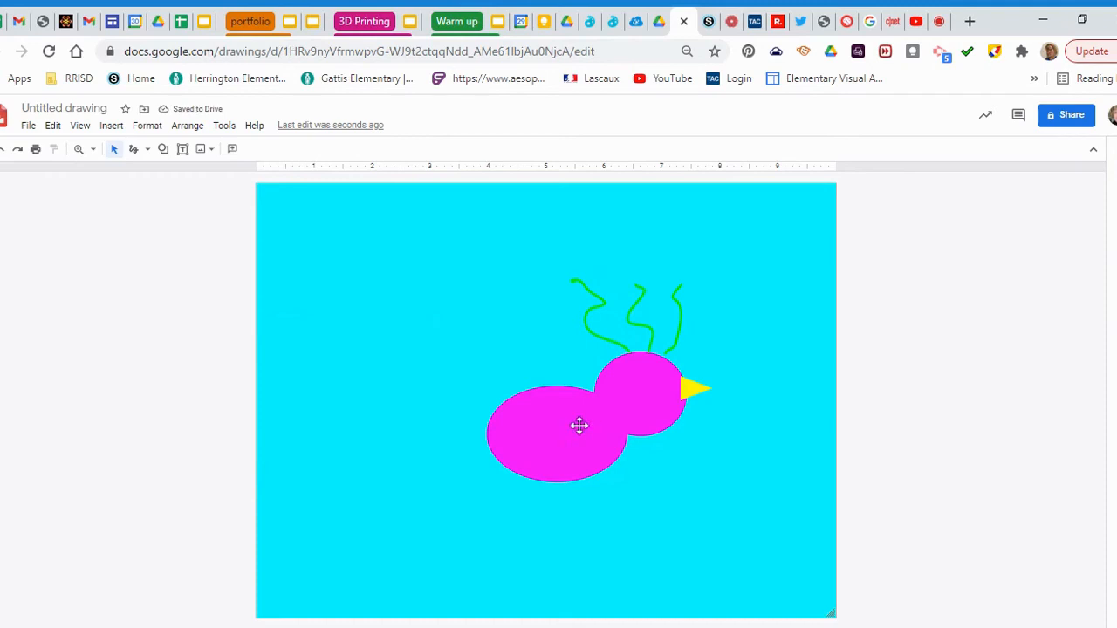
Draw a trapezoid left of the bird, reshape it, and tilt it against the body
click(164, 149)
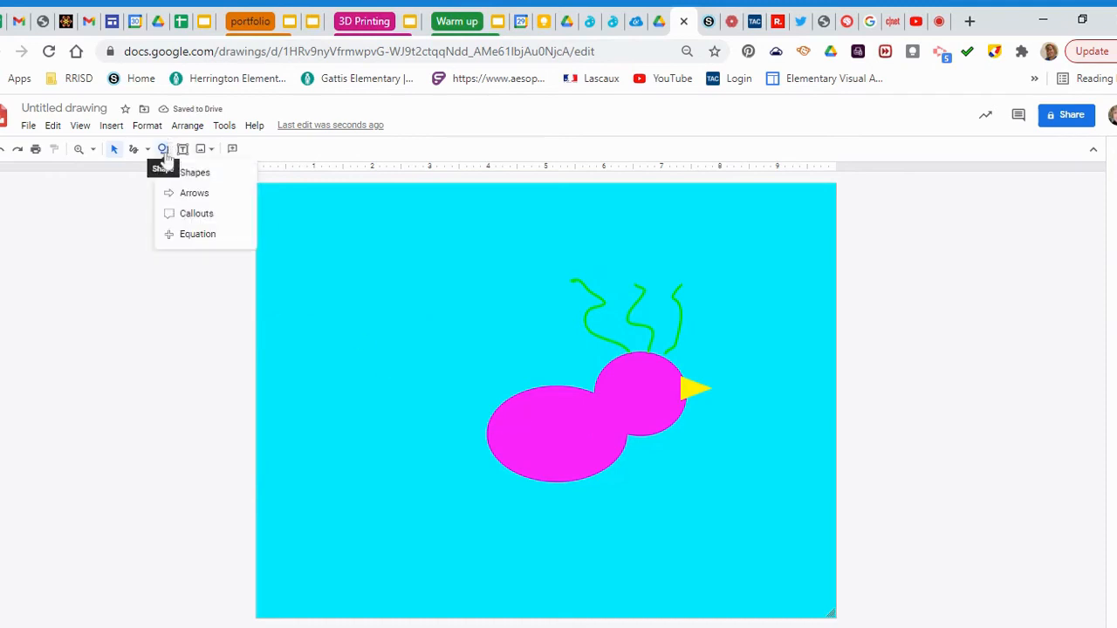
mouse_move(196, 177)
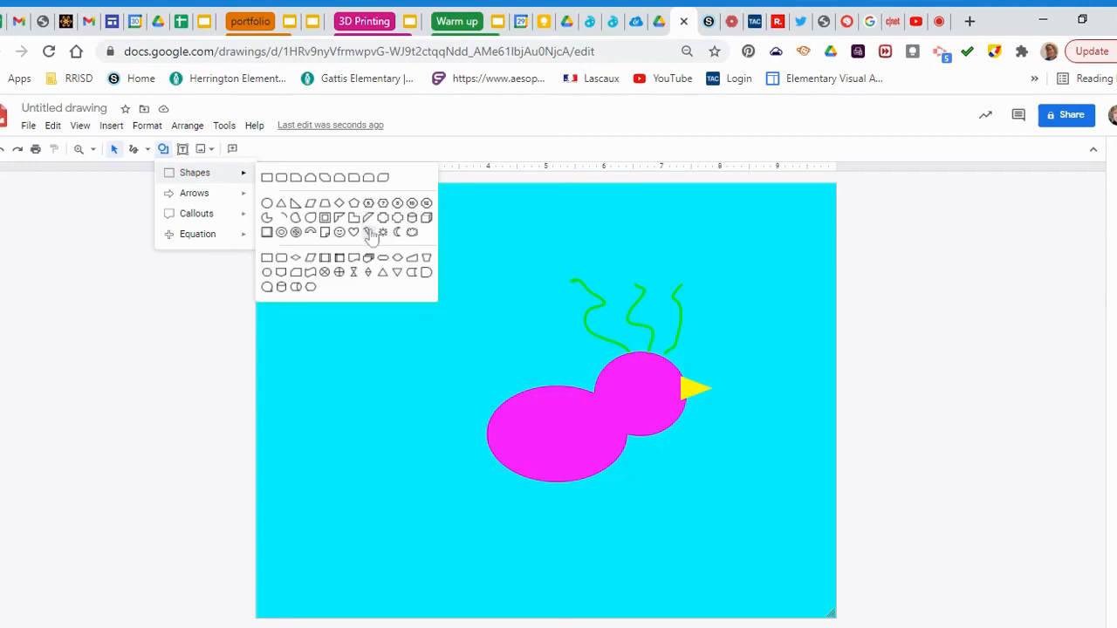
click(325, 205)
drag(415, 358, 458, 385)
mouse_move(395, 324)
mouse_down()
mouse_move(450, 311)
mouse_move(511, 367)
mouse_move(508, 399)
mouse_up()
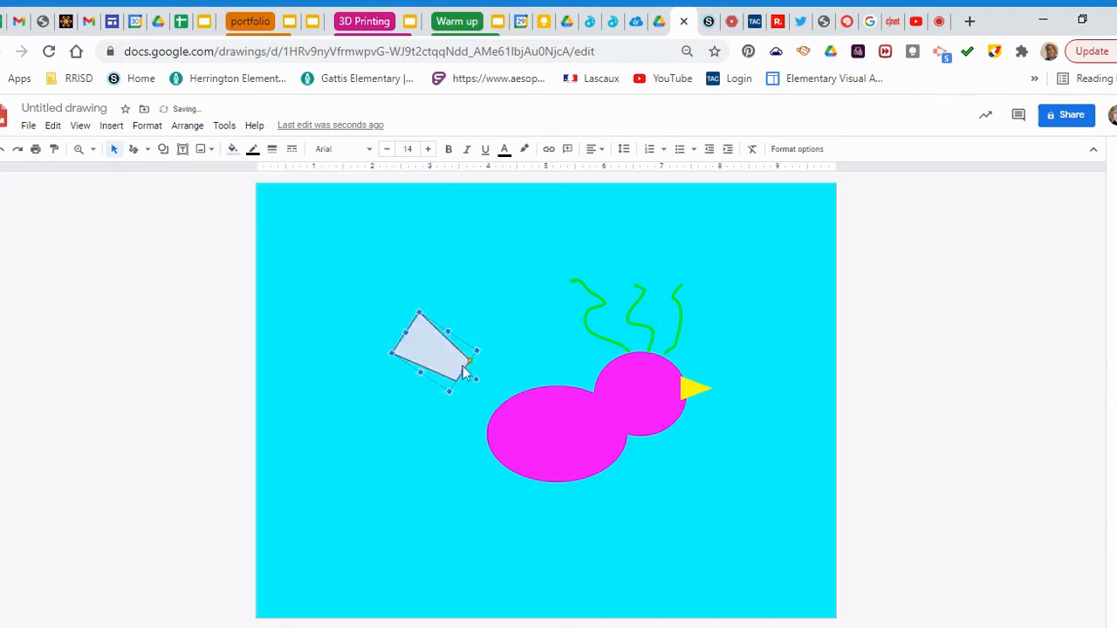
mouse_move(444, 349)
mouse_down()
mouse_move(500, 406)
mouse_move(491, 395)
mouse_up()
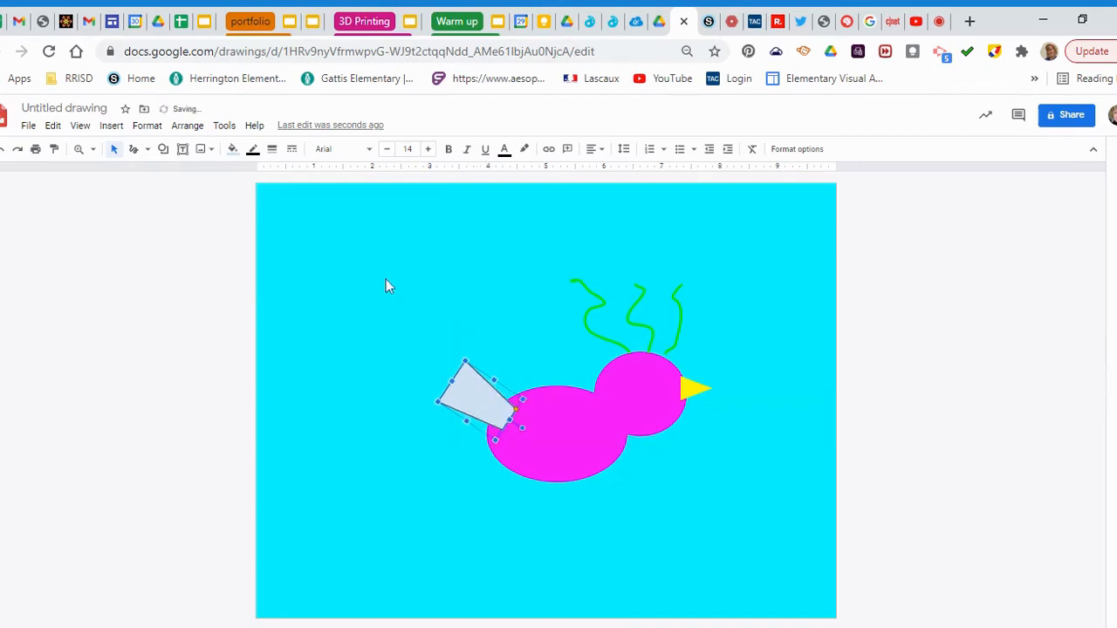
Fill the tail shape magenta and make its outline transparent
click(232, 148)
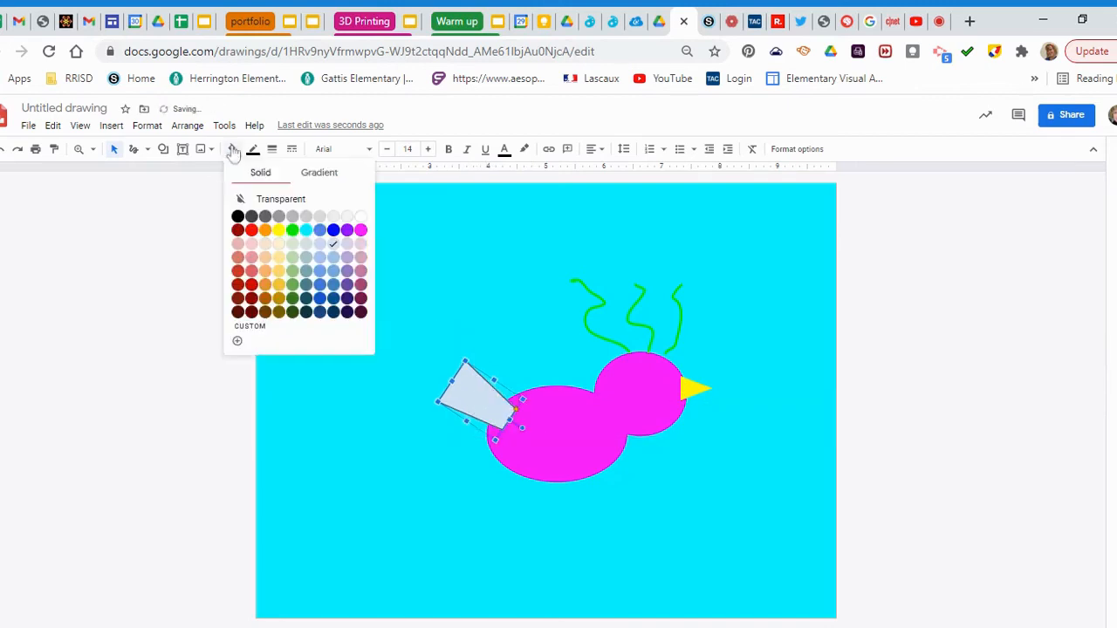
click(361, 232)
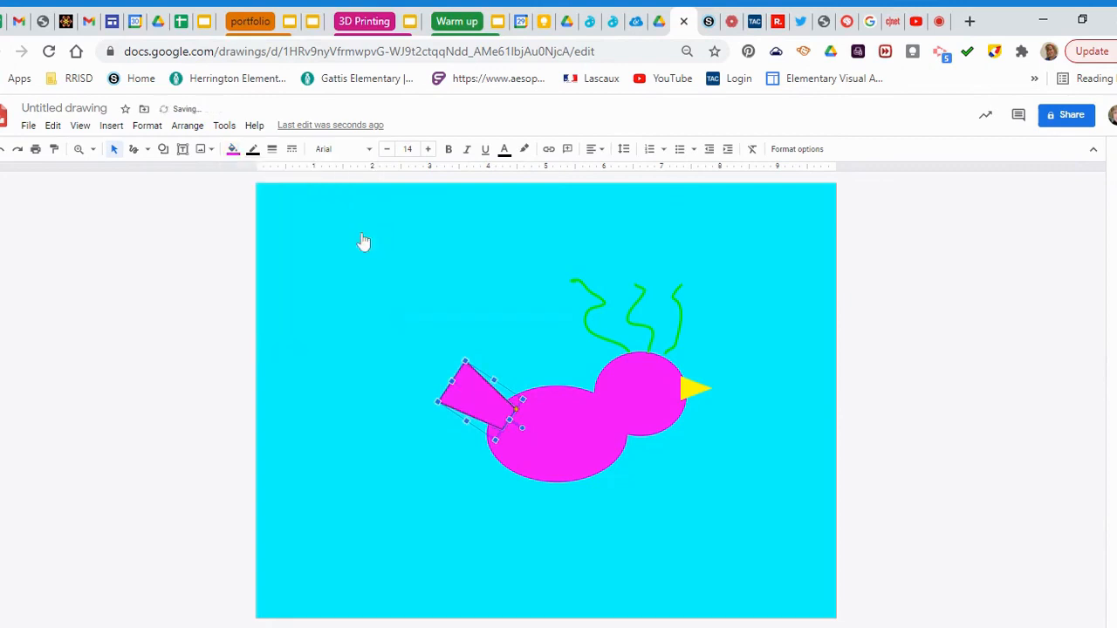
click(253, 149)
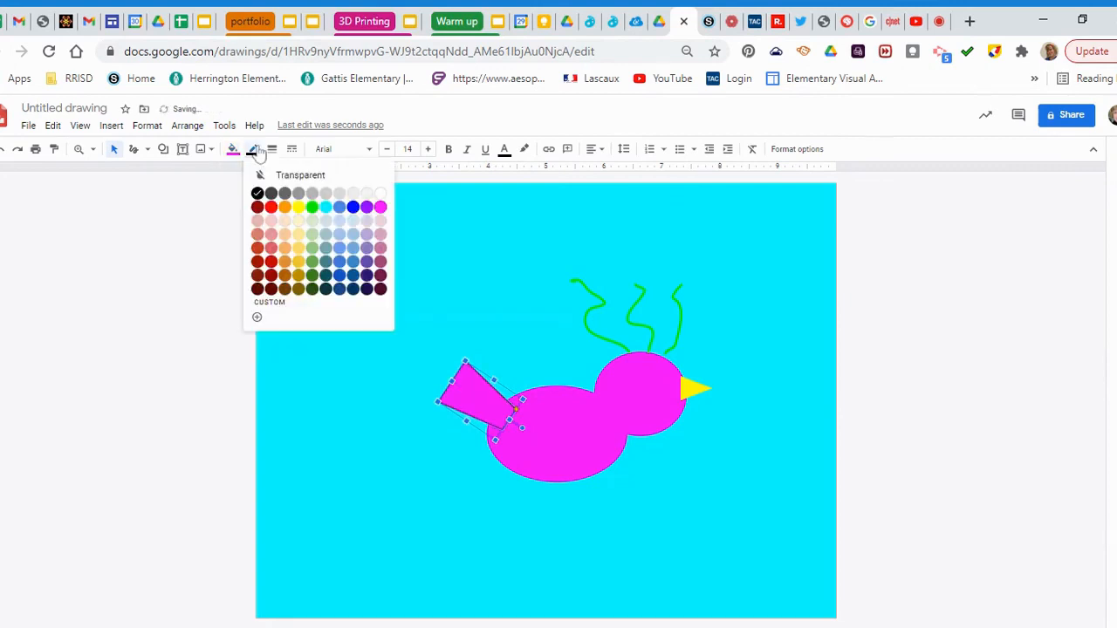
click(308, 176)
click(411, 412)
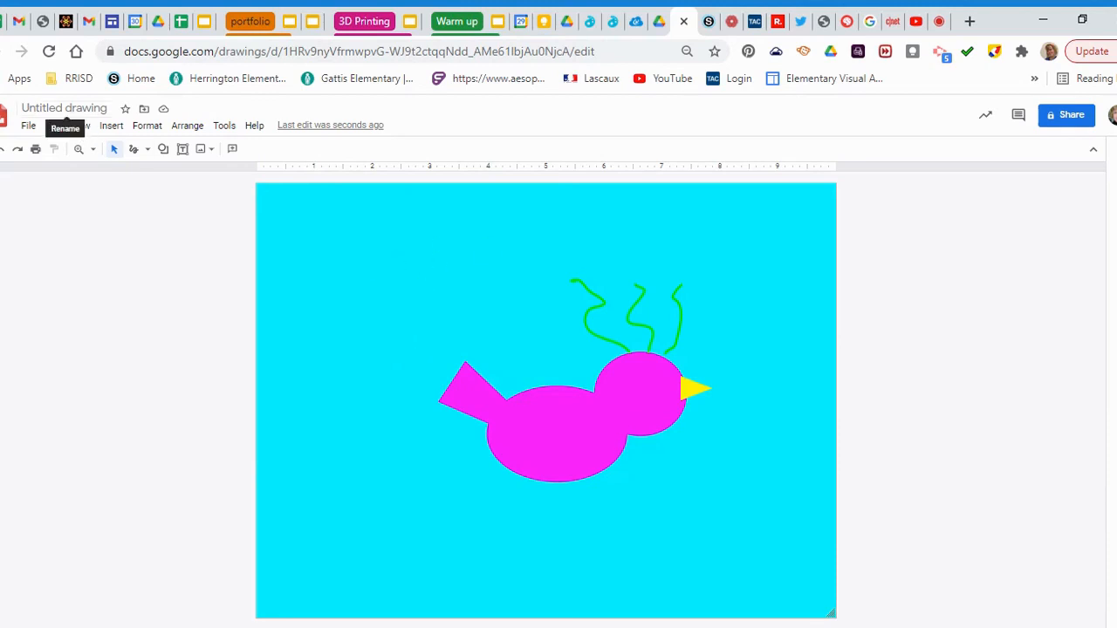
Rename the untitled drawing to 'Happy Day!'
click(65, 108)
text(Happy)
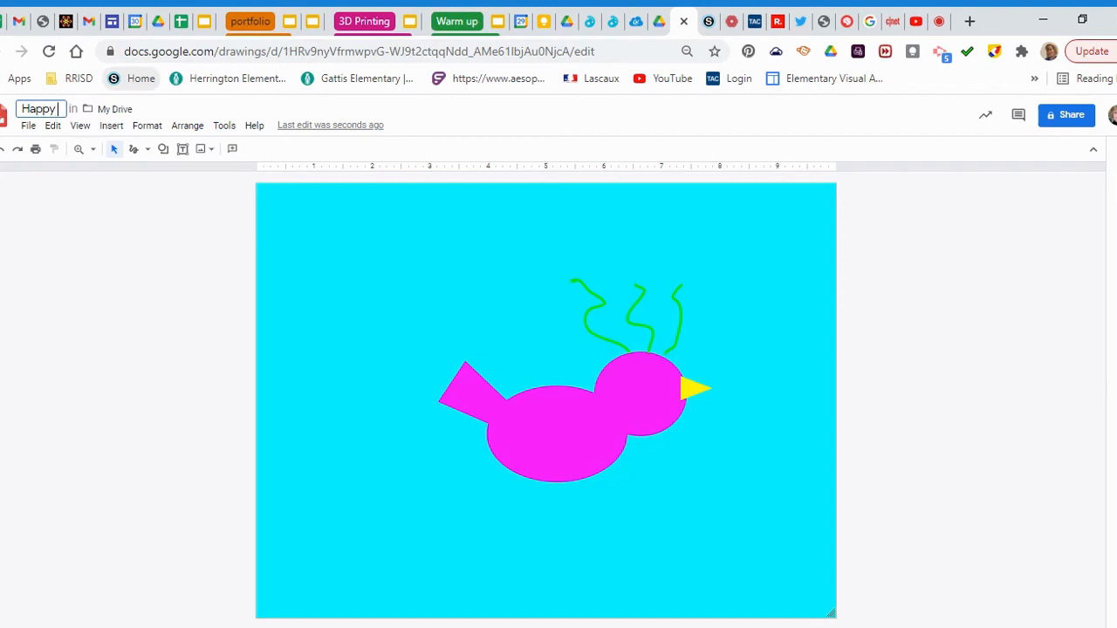
text( Day!)
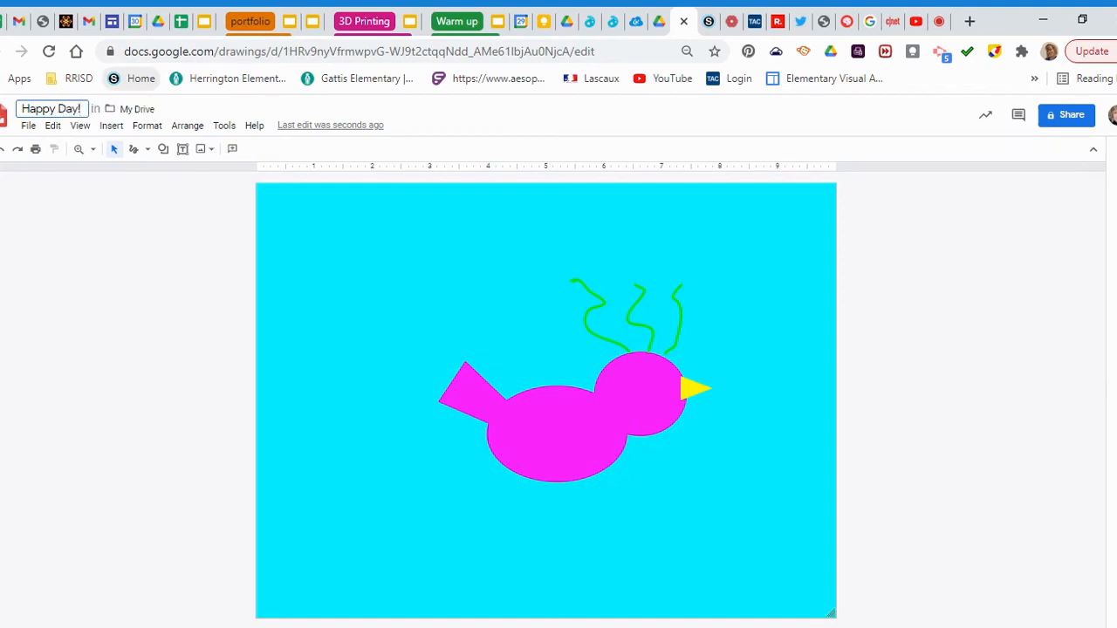
click(309, 276)
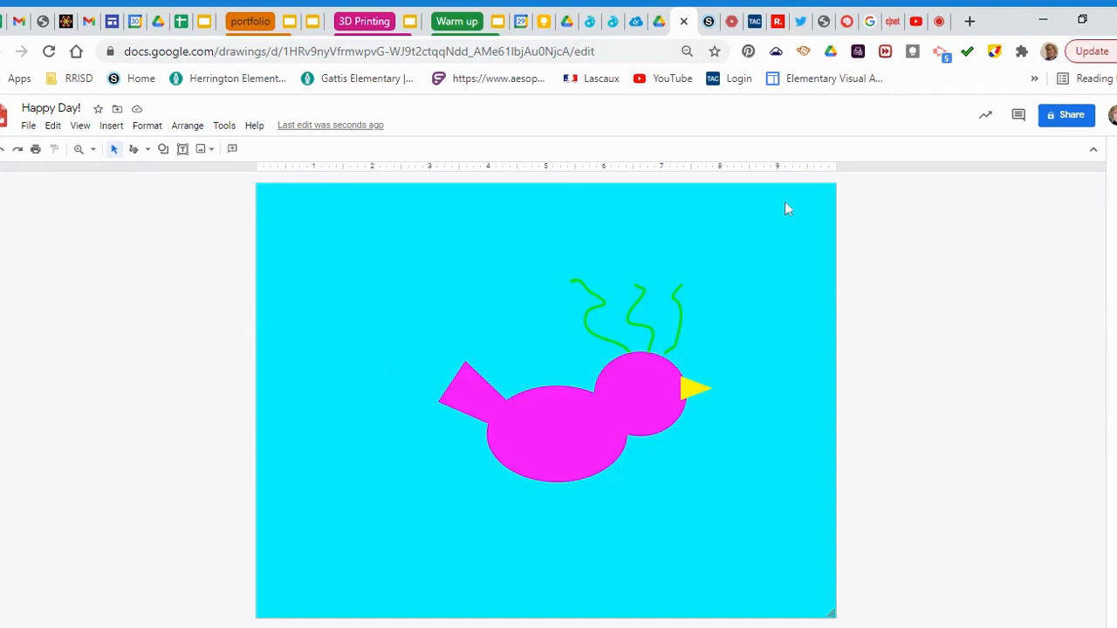
In the Share dialog, add a colleague by name and set their access to Commenter
click(1056, 123)
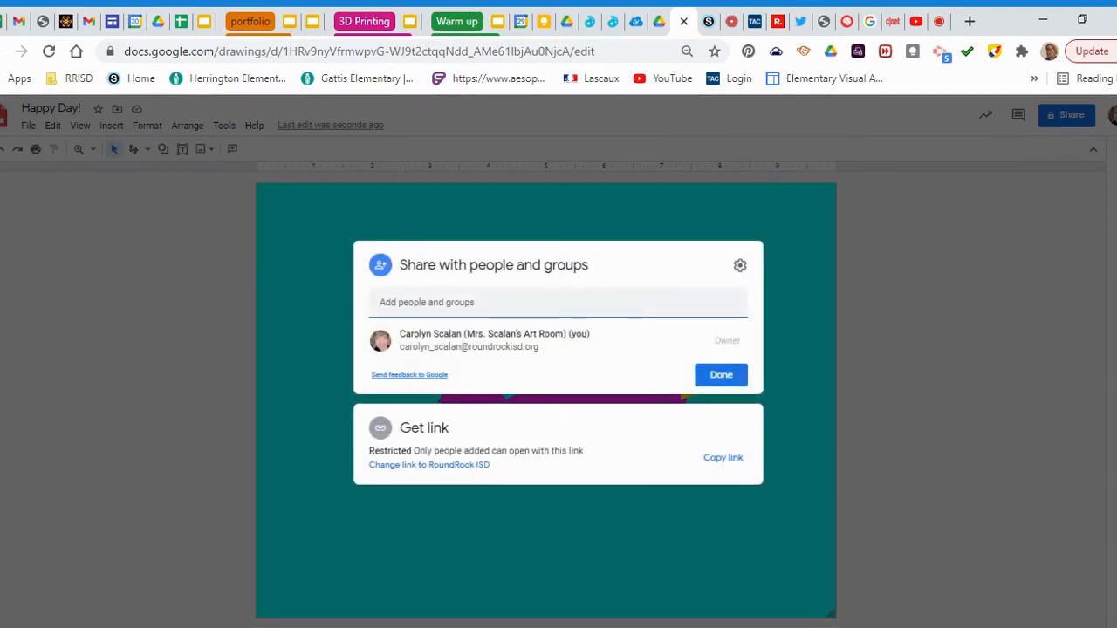
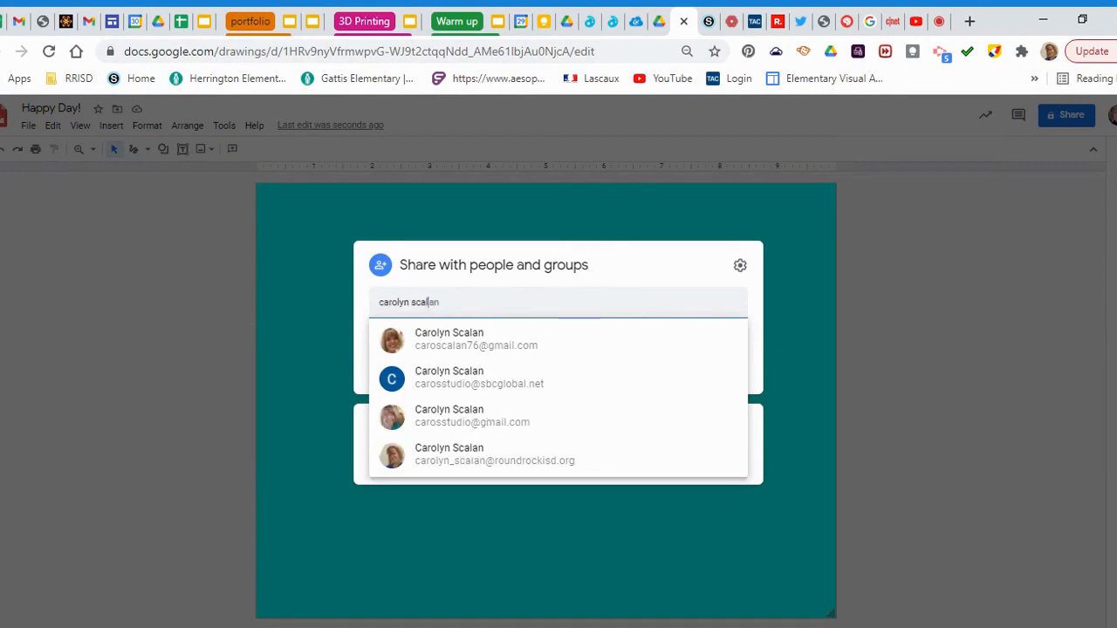
click(513, 455)
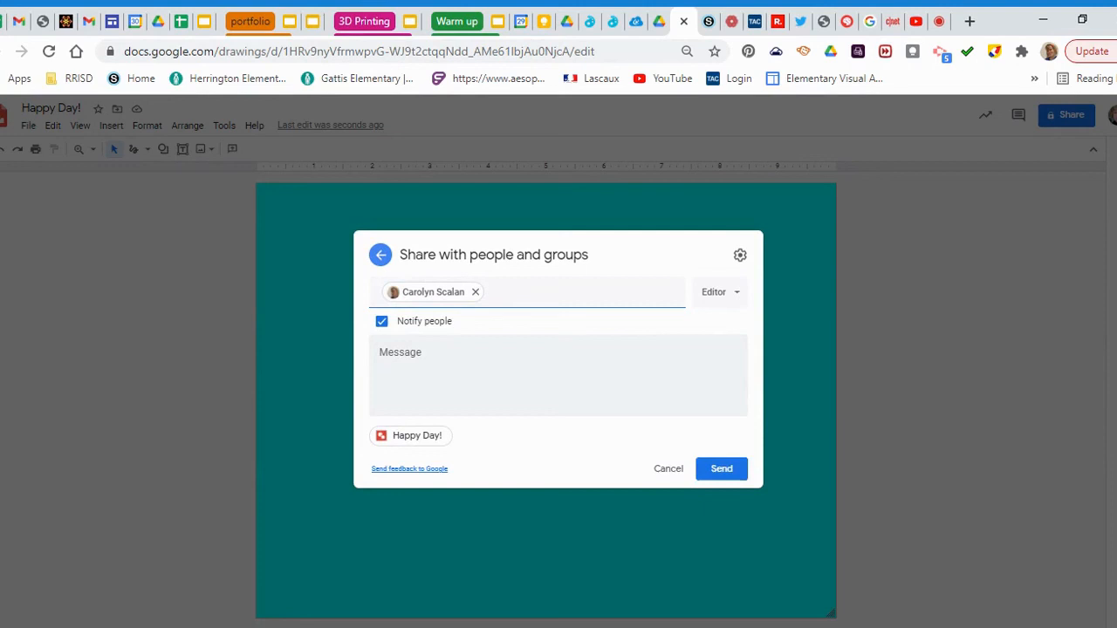
click(731, 298)
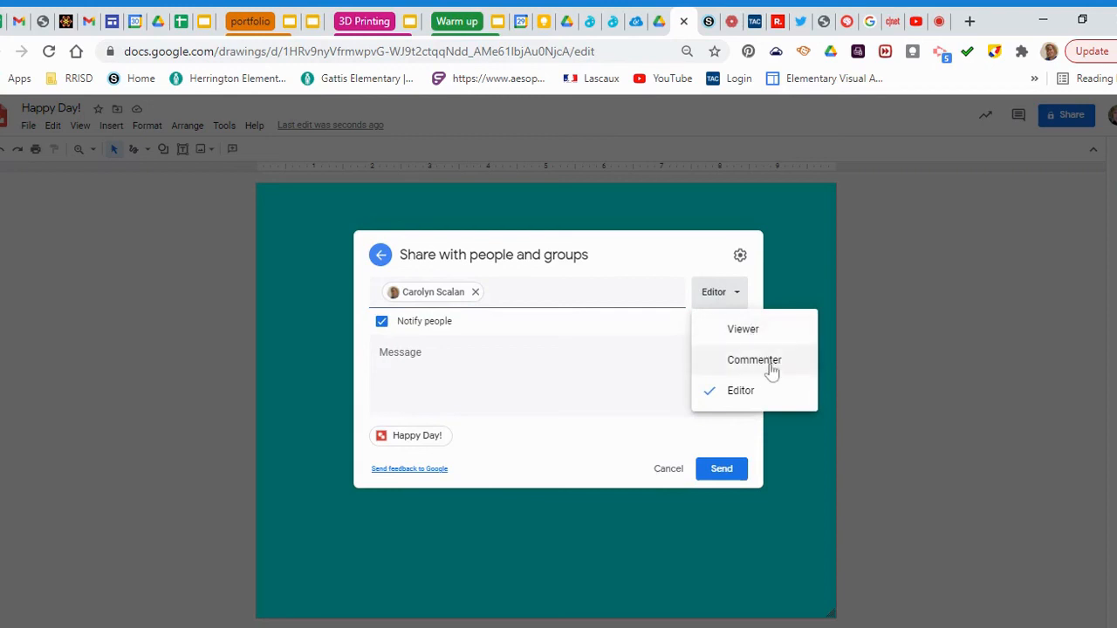
click(771, 361)
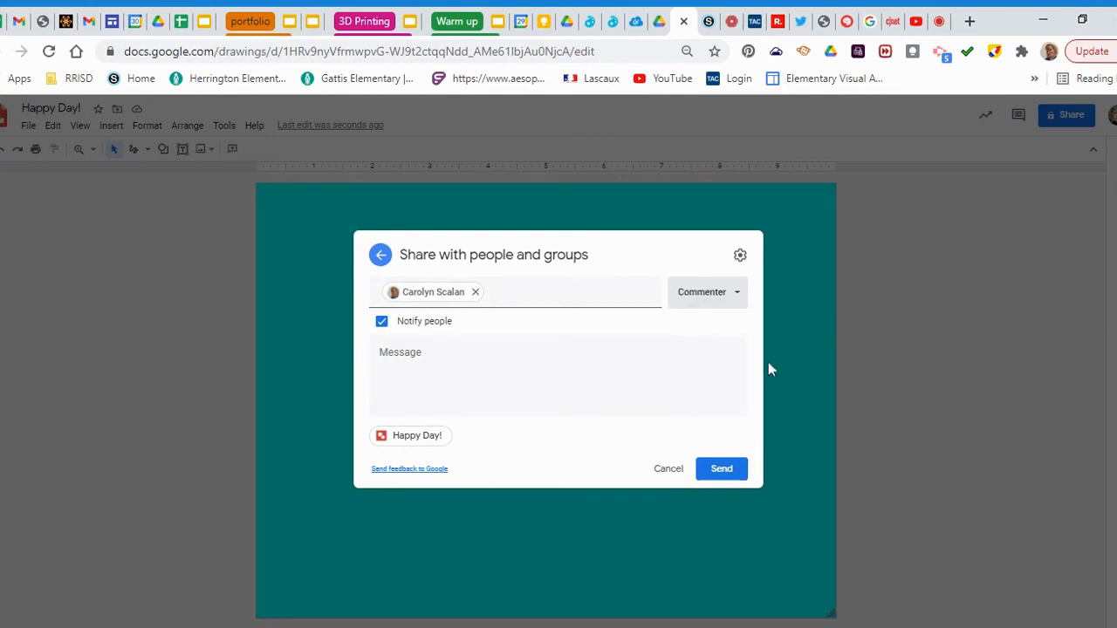